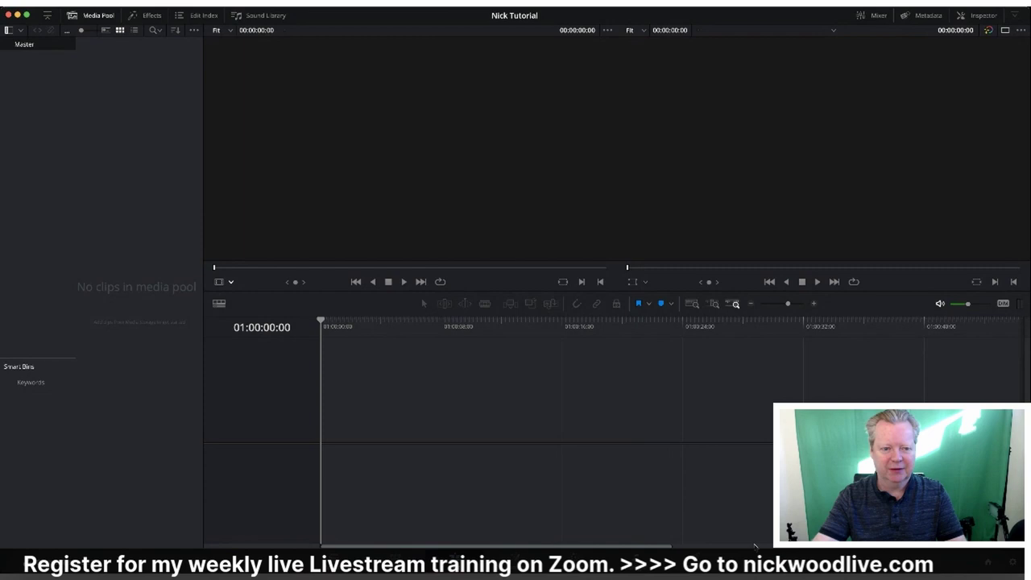
Preview the kitchen clips in the source viewer and pick the first clip for the timeline.
click(755, 546)
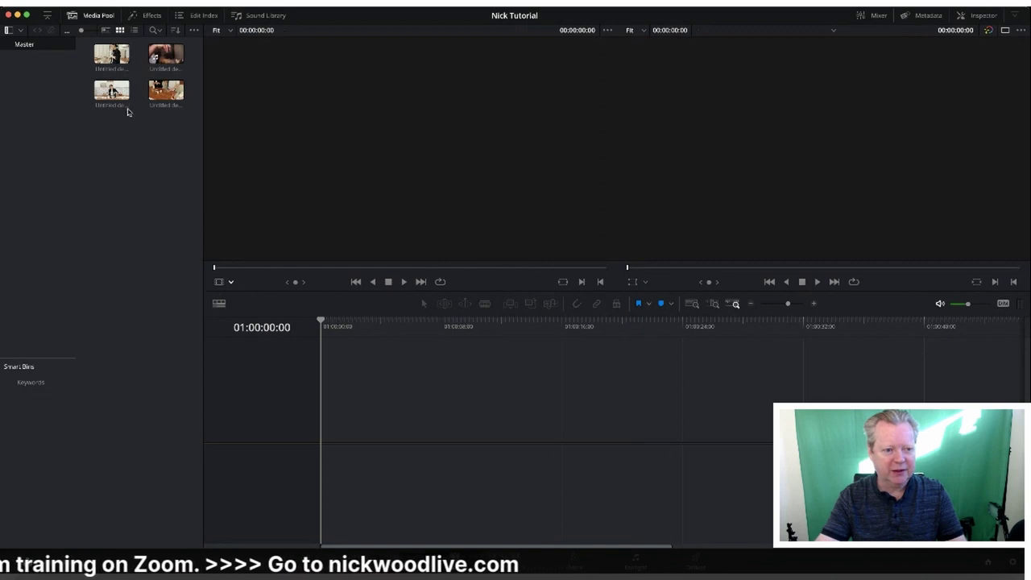
click(164, 90)
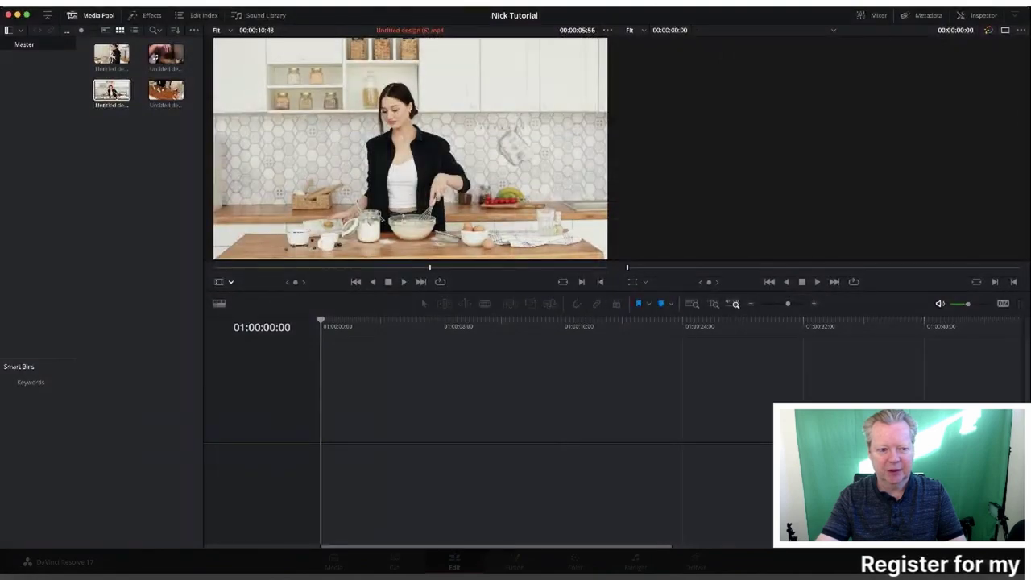
click(112, 54)
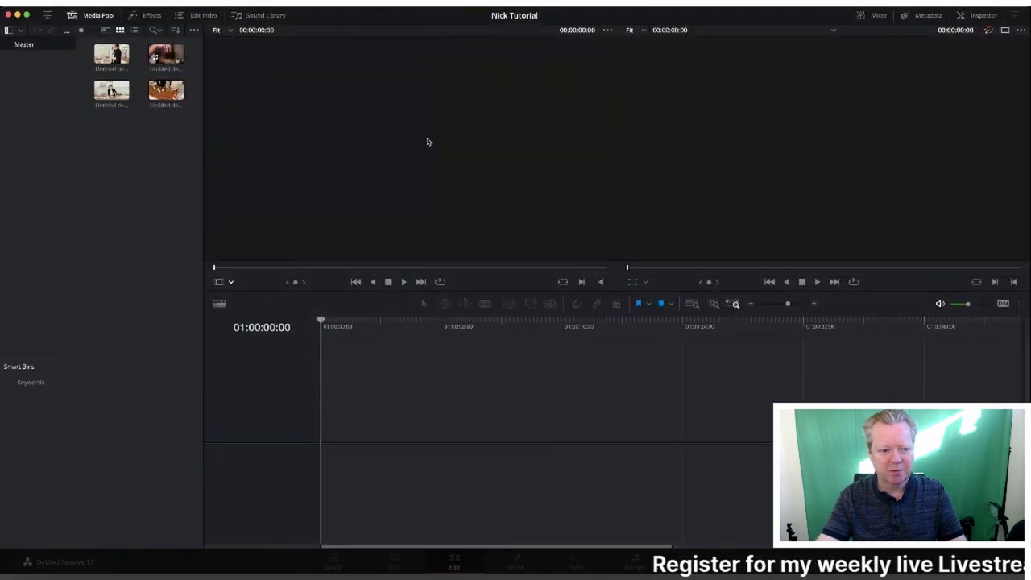
click(161, 103)
click(112, 55)
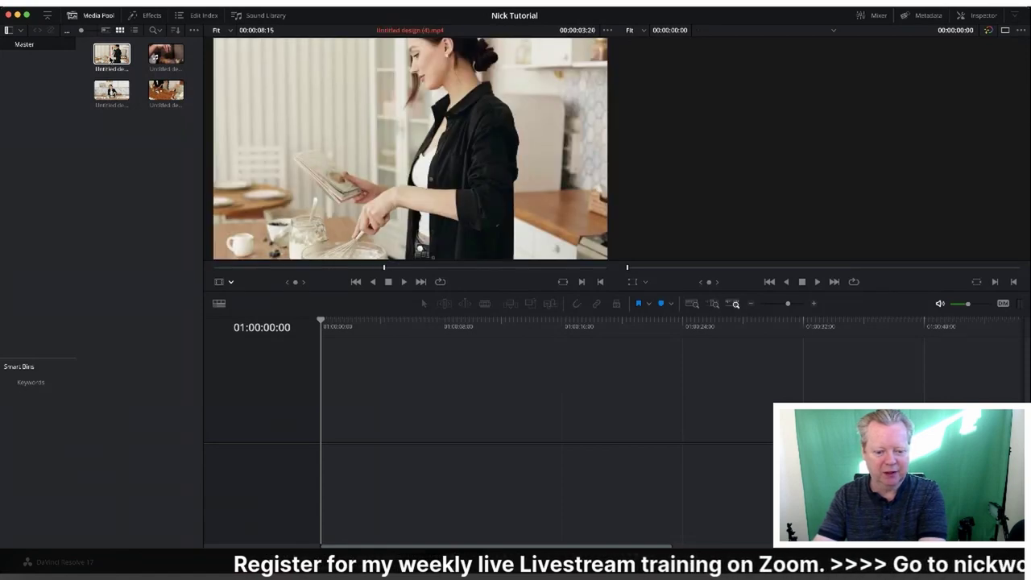
click(155, 124)
Place the first clip in a new timeline and append the next clip after it with Shift+F12.
drag(156, 124, 319, 452)
click(166, 90)
key(shift+F12)
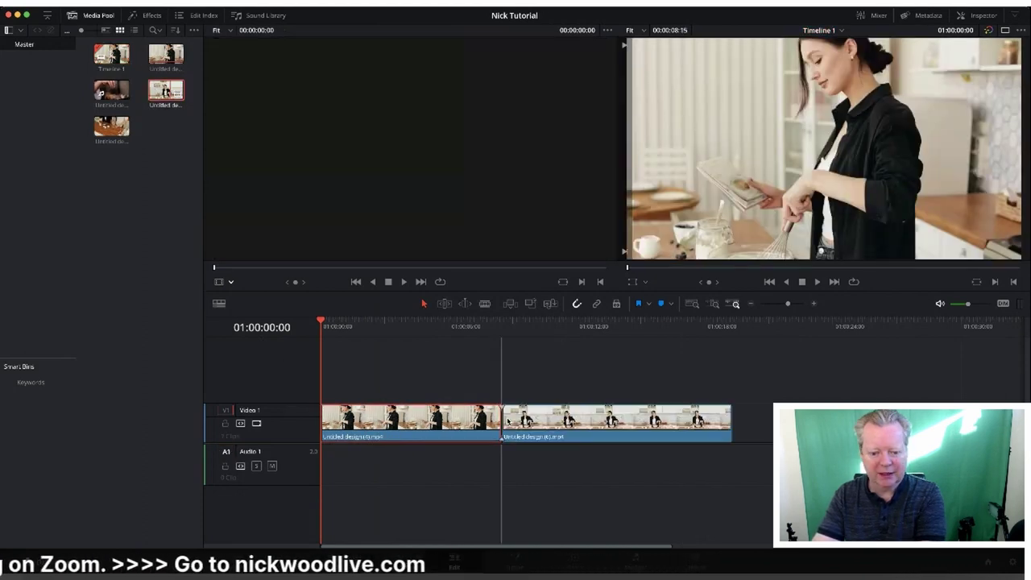
Drop Untitled design (7).mp4 onto Video 1 after a short gap, then fit the timeline to view.
double_click(111, 126)
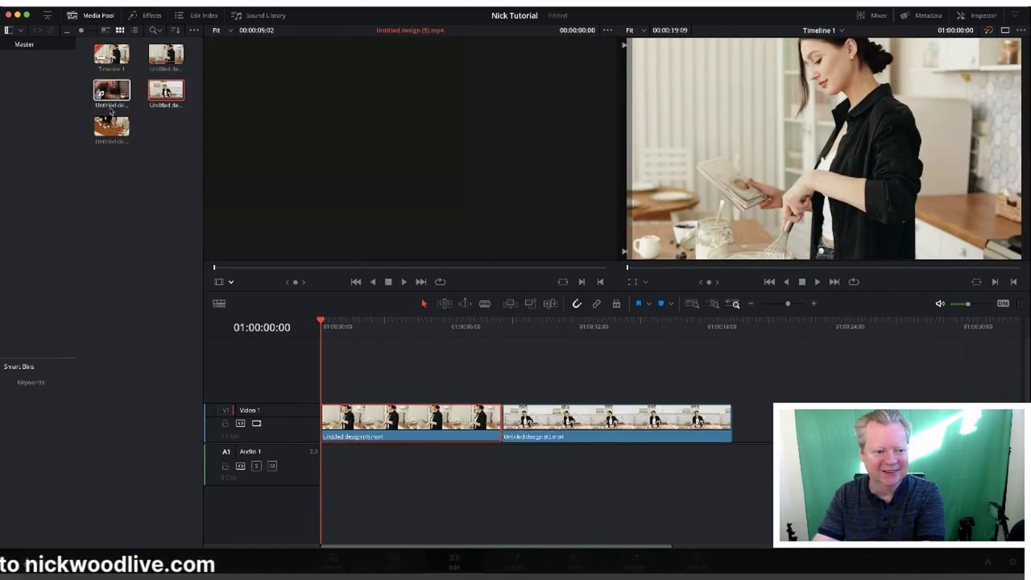
drag(304, 166, 719, 367)
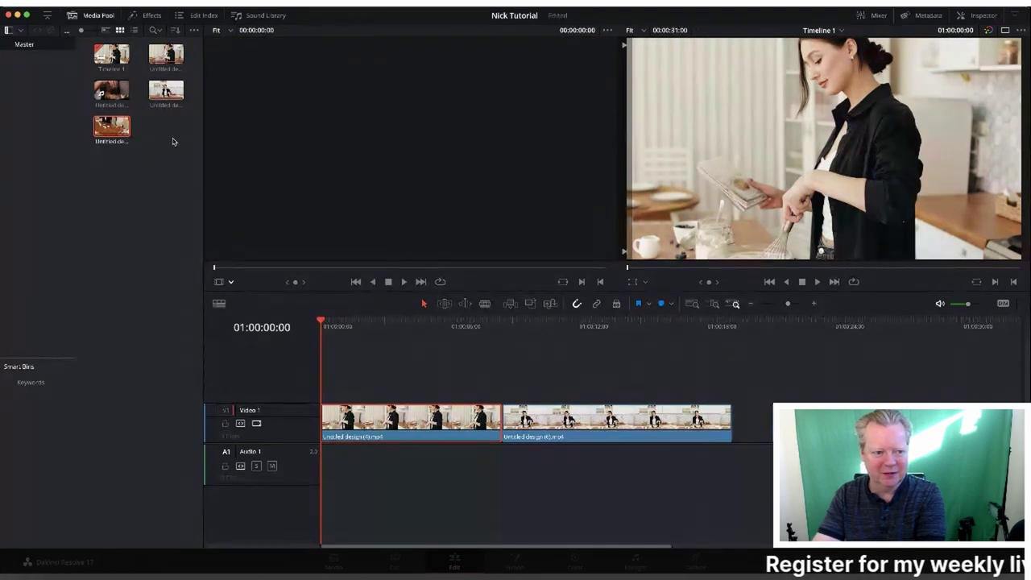
drag(410, 149, 978, 383)
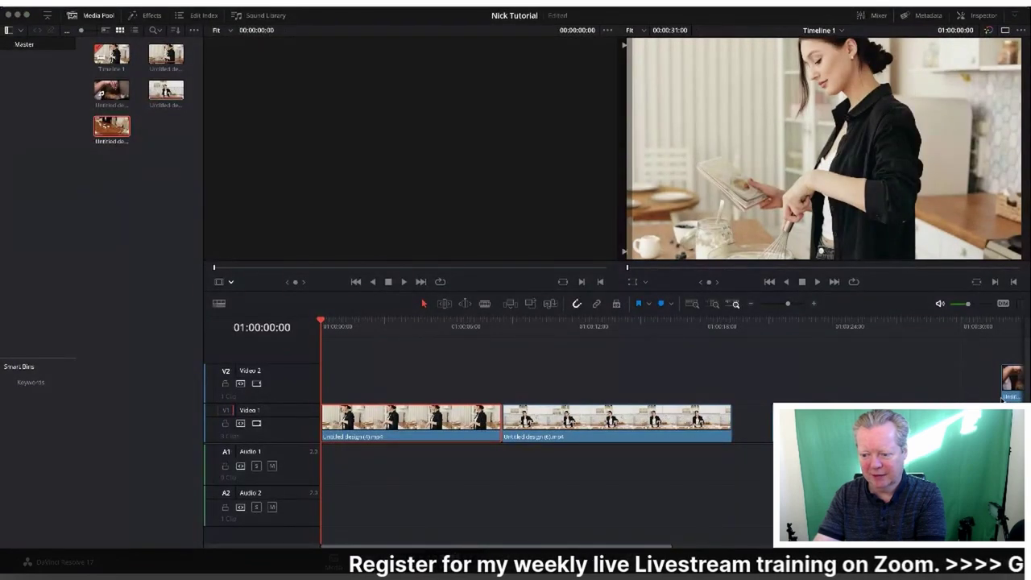
drag(1002, 396, 1003, 396)
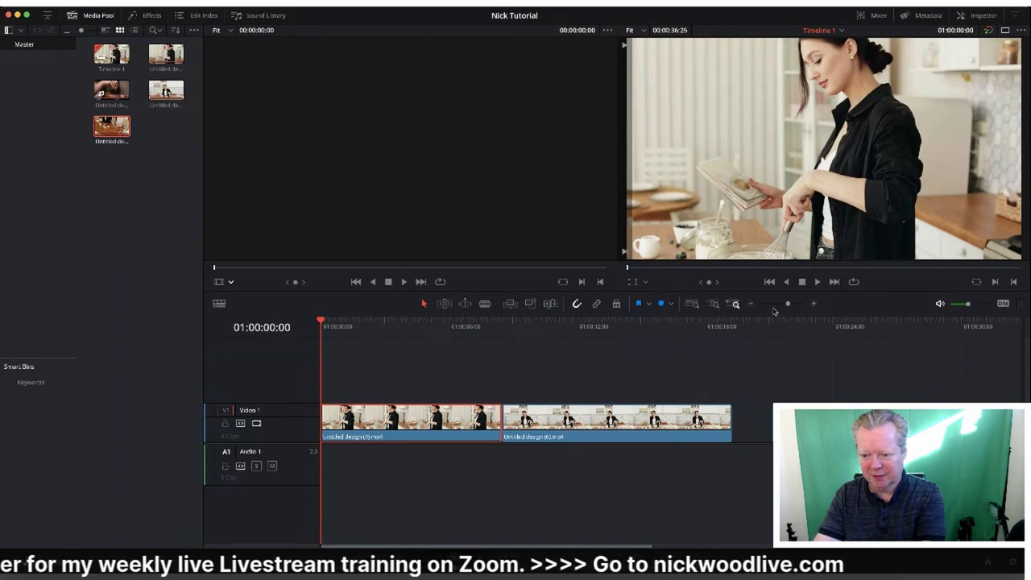
click(691, 304)
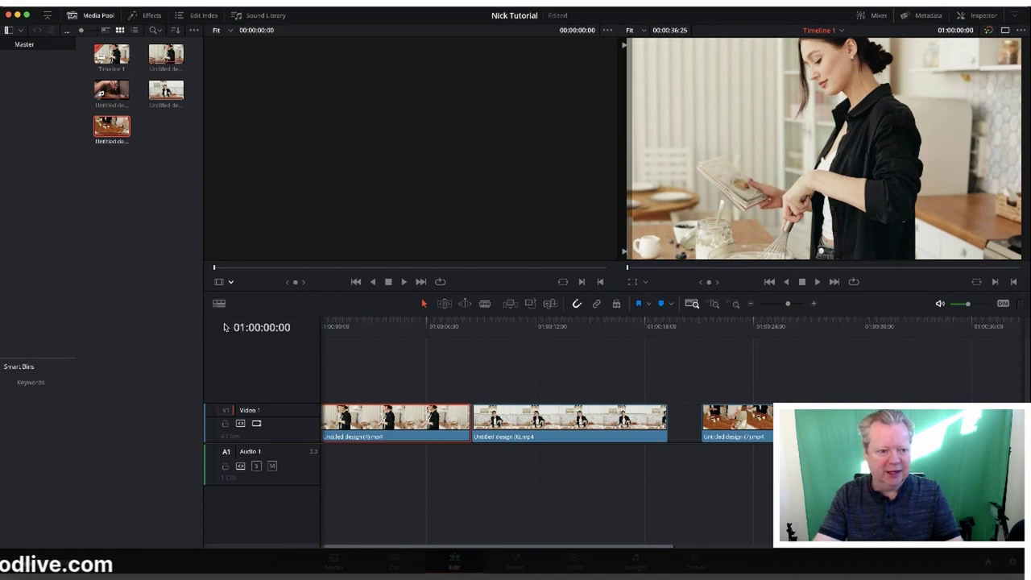
Hide the Media Pool and slide the third clip left until it butts against the second.
click(90, 16)
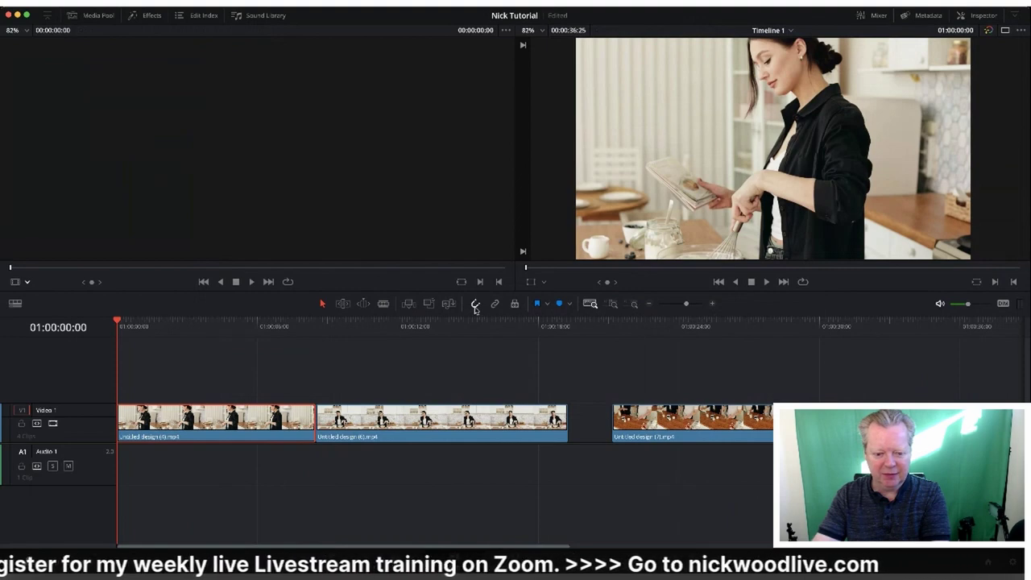
mouse_move(696, 423)
mouse_down()
mouse_move(630, 423)
mouse_move(677, 423)
mouse_up()
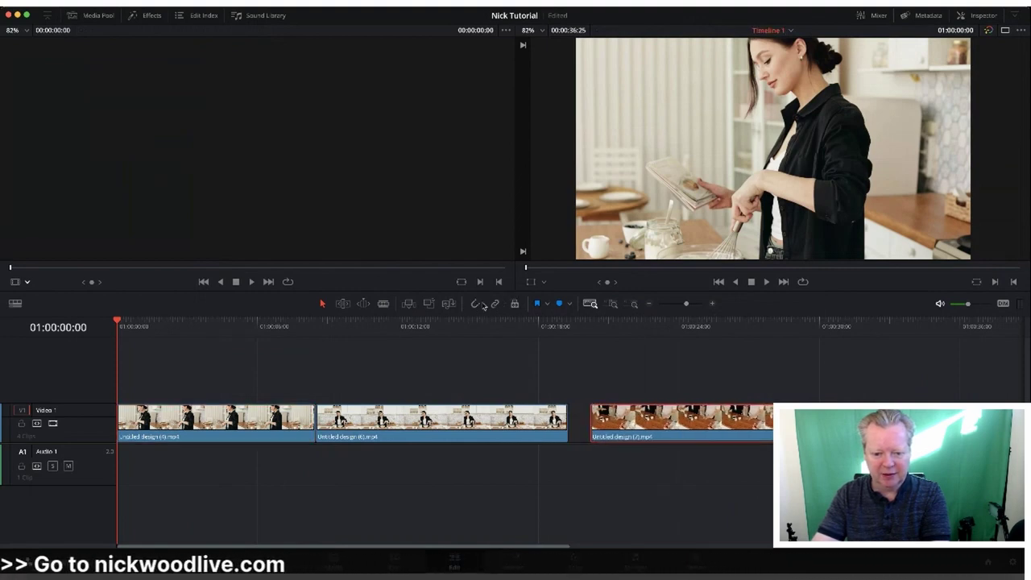
drag(662, 418, 647, 417)
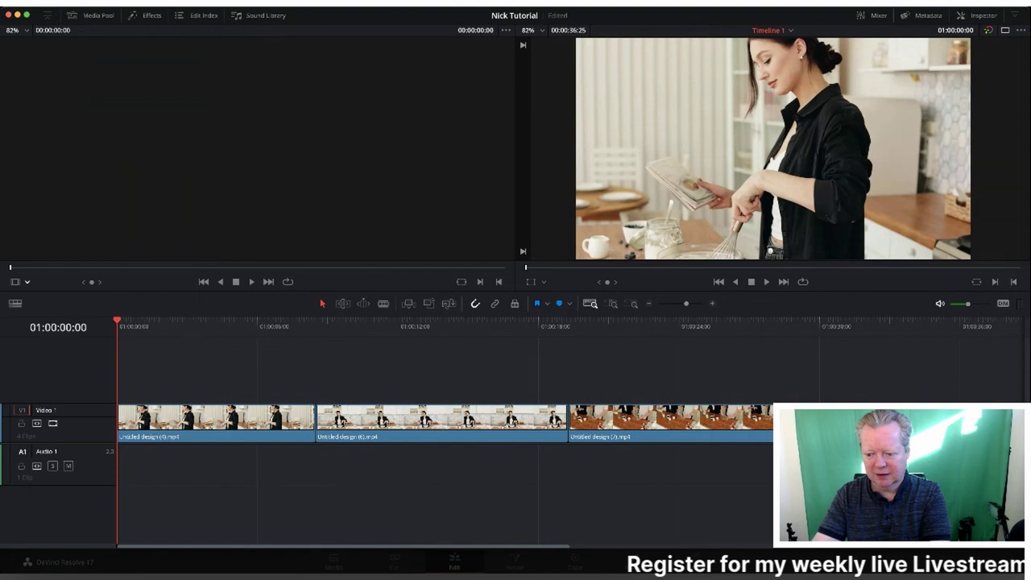
drag(647, 417, 648, 418)
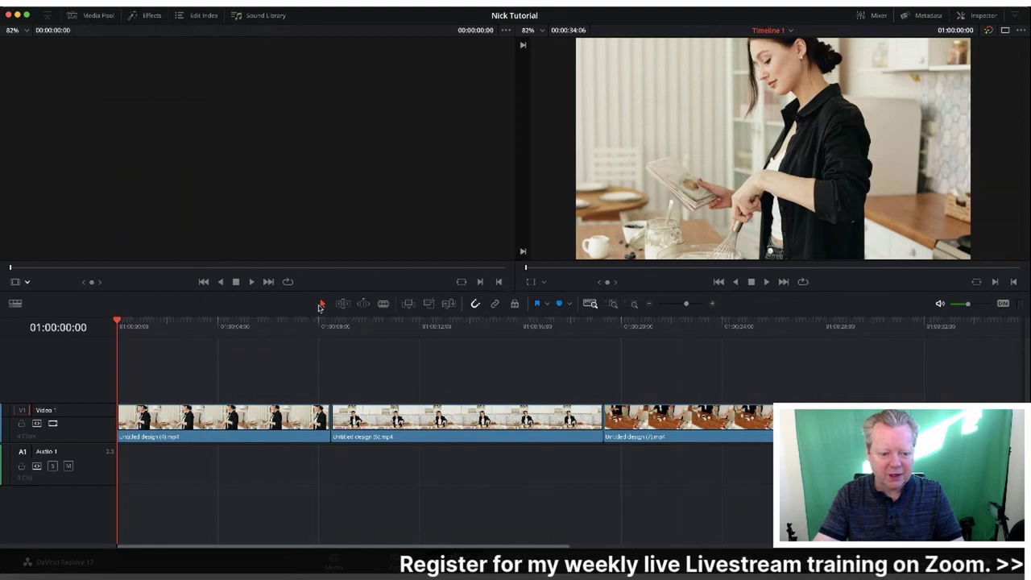
Split the first clip a few seconds in with the Blade at the playhead.
click(265, 410)
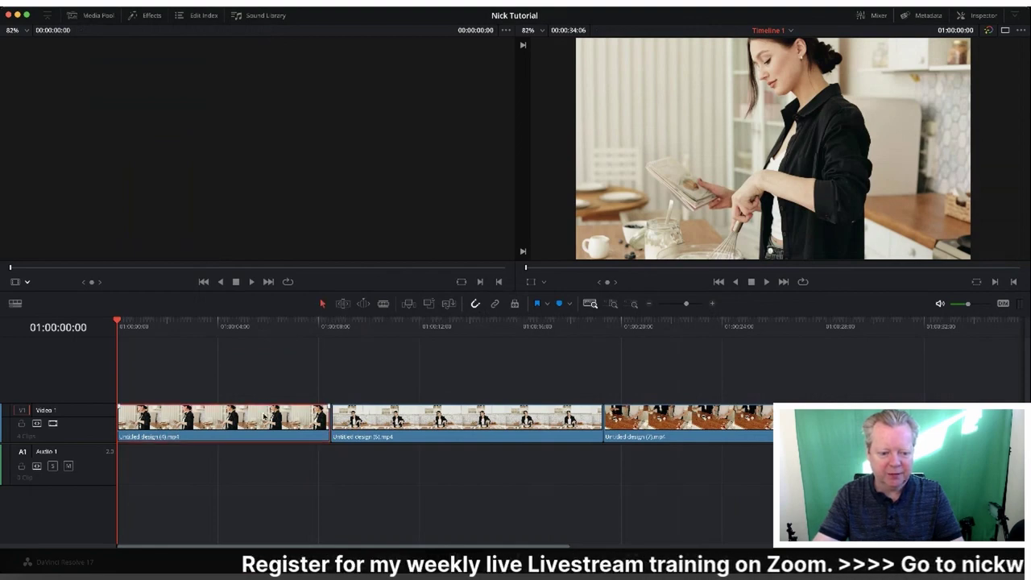
click(383, 303)
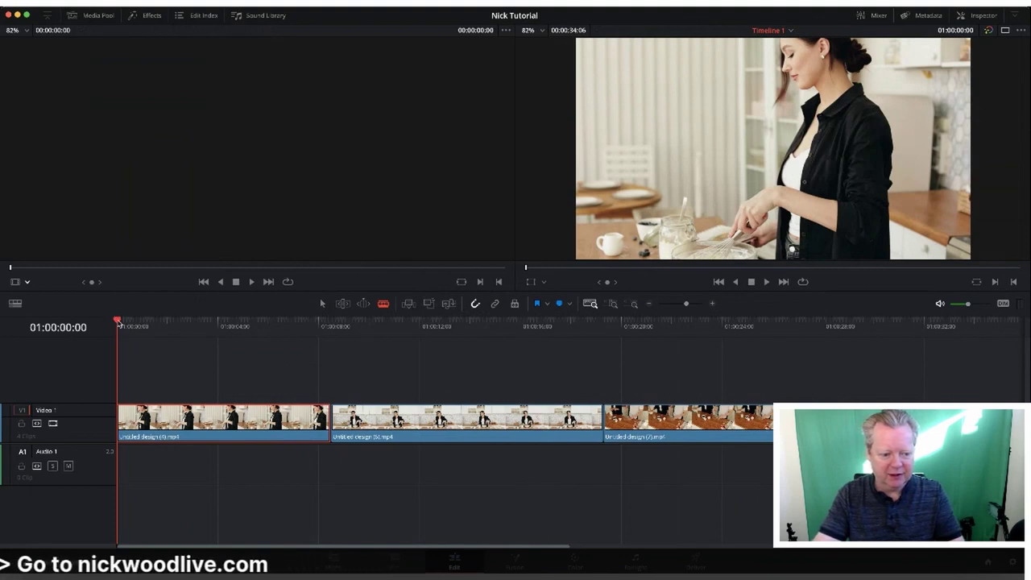
drag(124, 322, 215, 325)
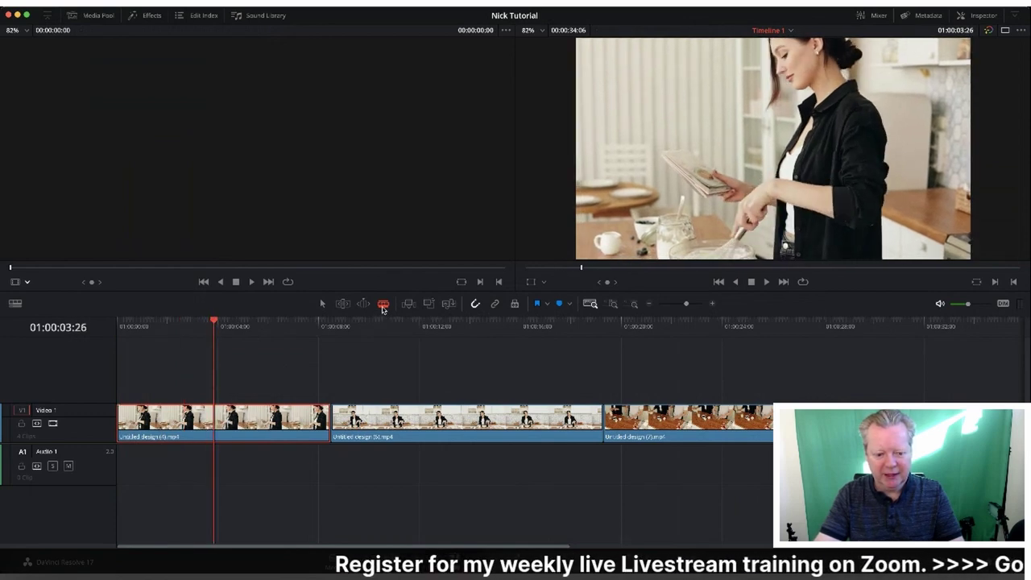
click(216, 418)
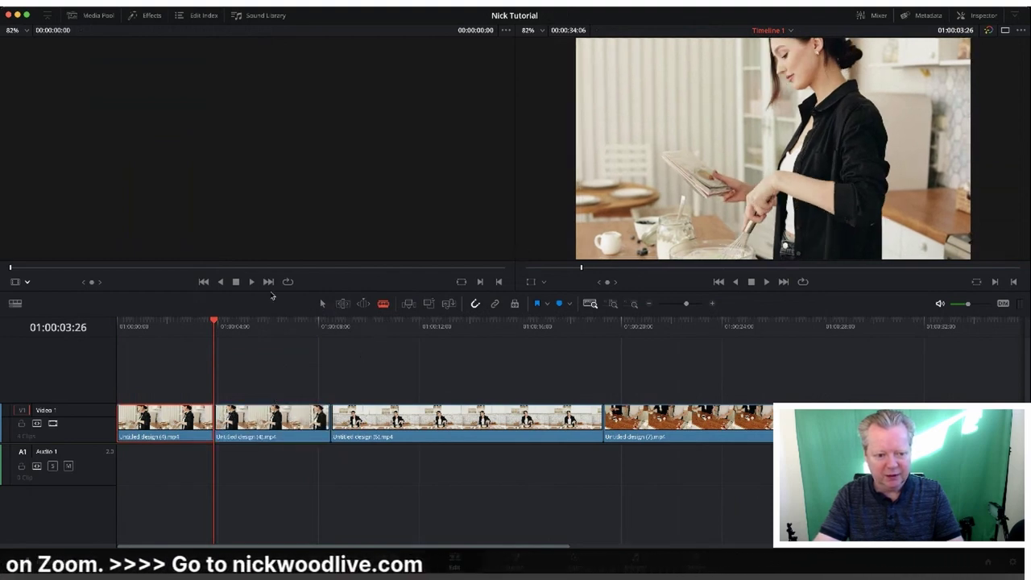
key(super+z)
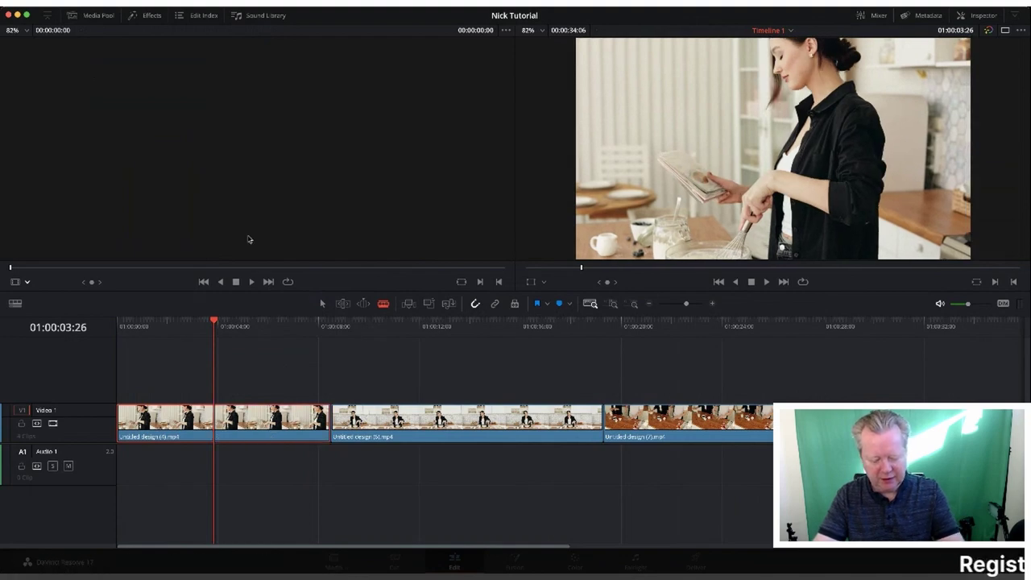
key(super+b)
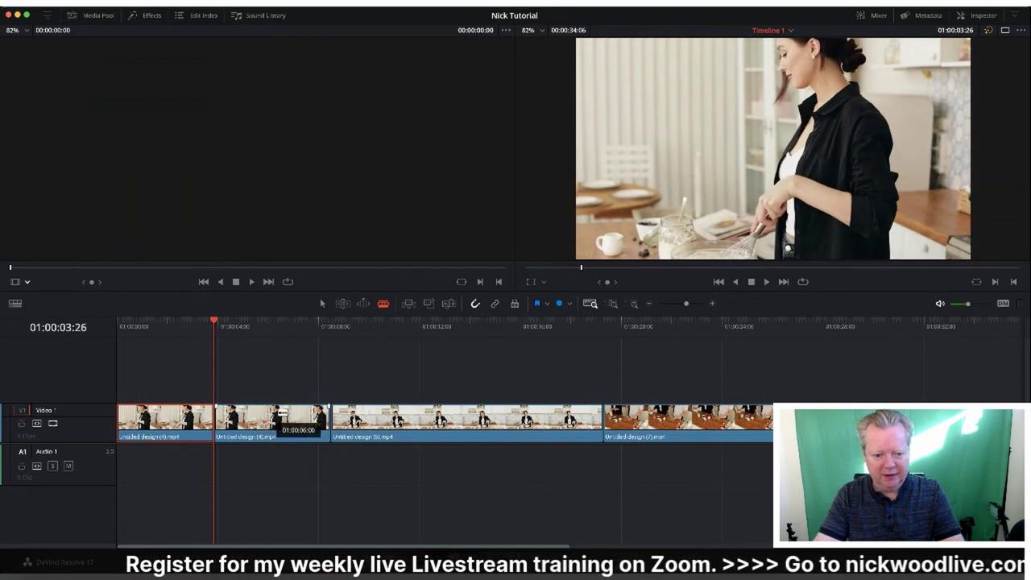
Ripple delete the piece after the cut, then return the playhead to 01:00:02:24.
click(321, 305)
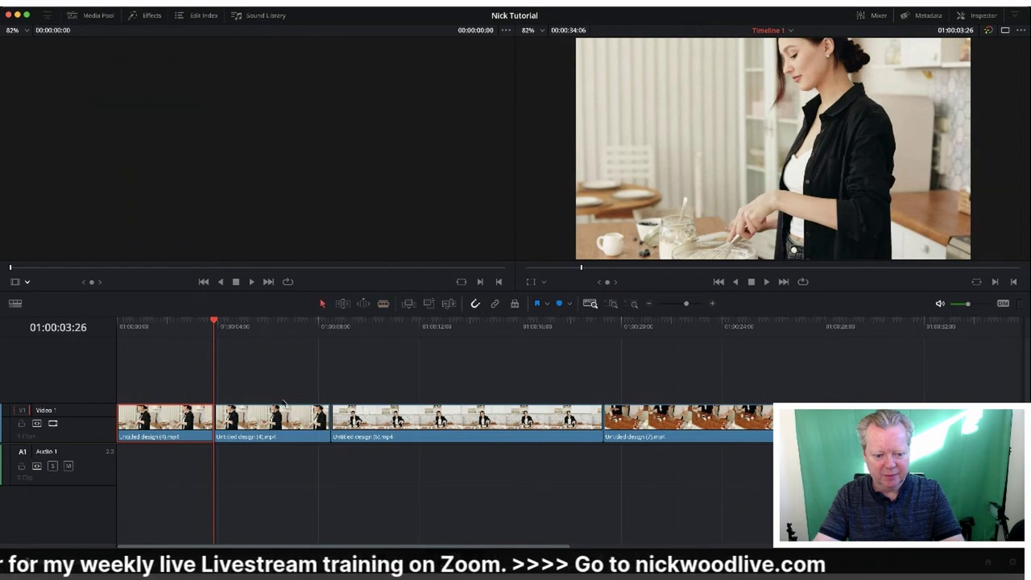
click(284, 417)
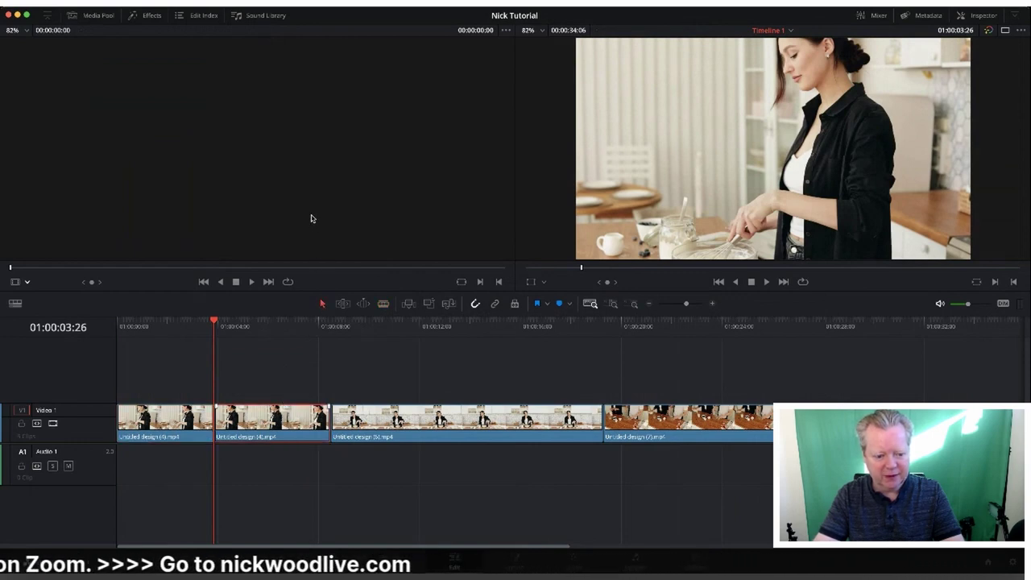
key(BackSpace)
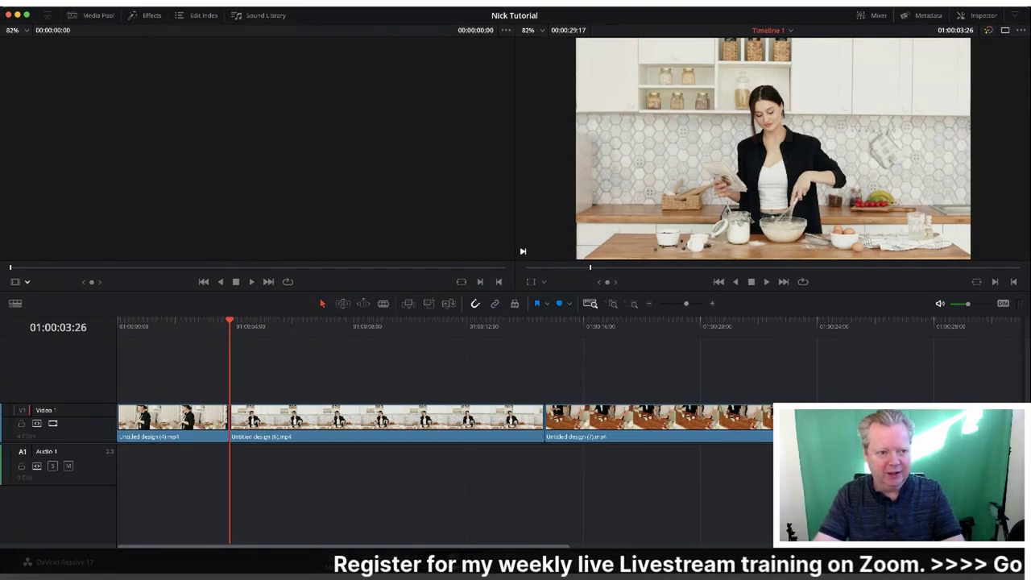
key(ctrl+shift+v)
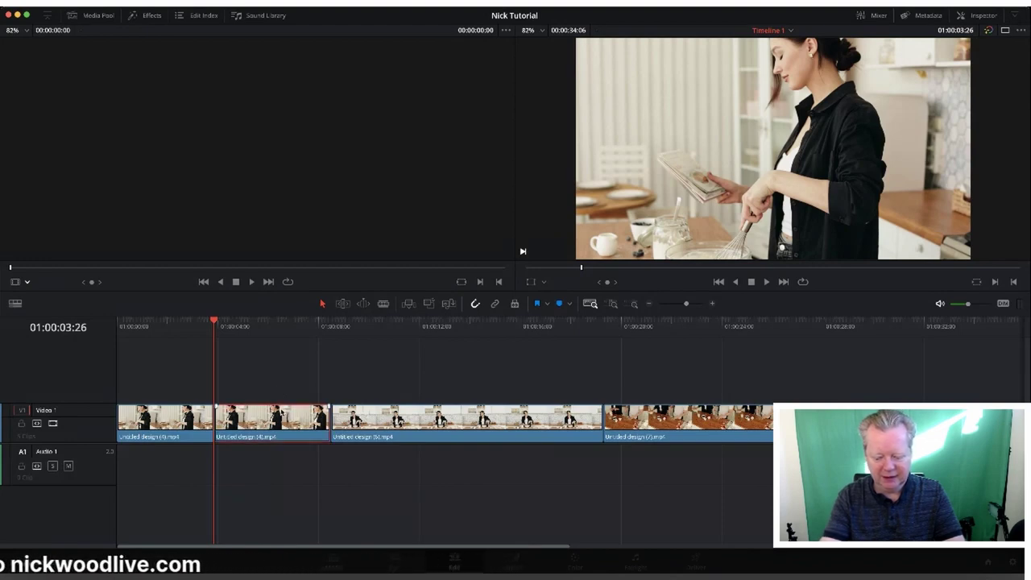
key(Delete)
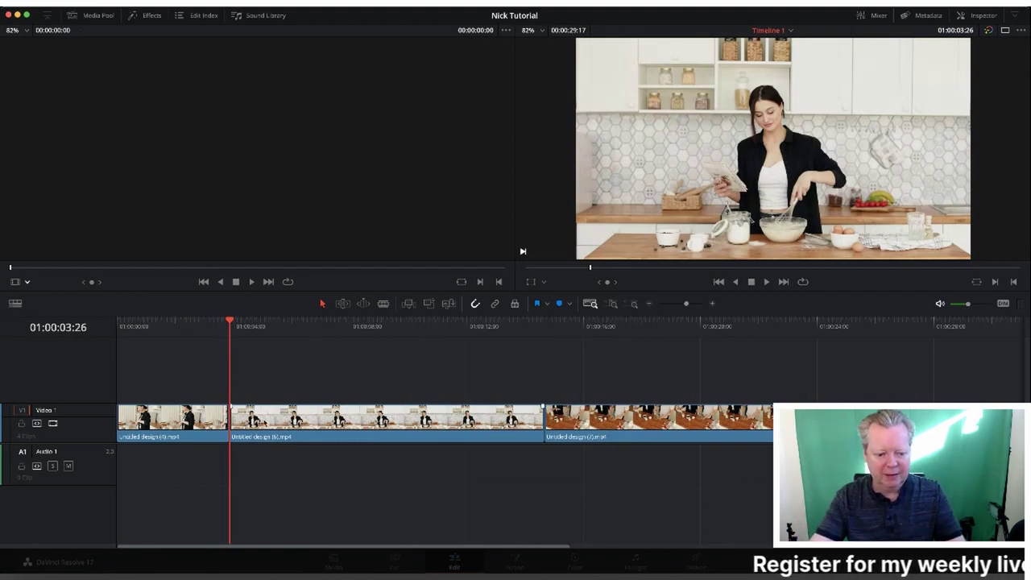
drag(228, 323, 198, 323)
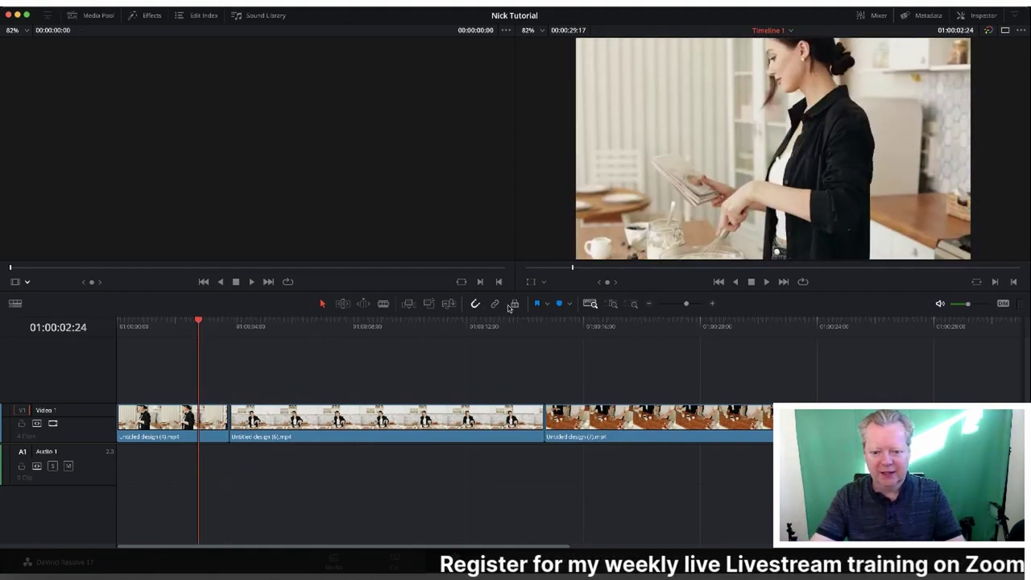
Blade-cut the middle clip and ripple delete its trailing part.
click(763, 282)
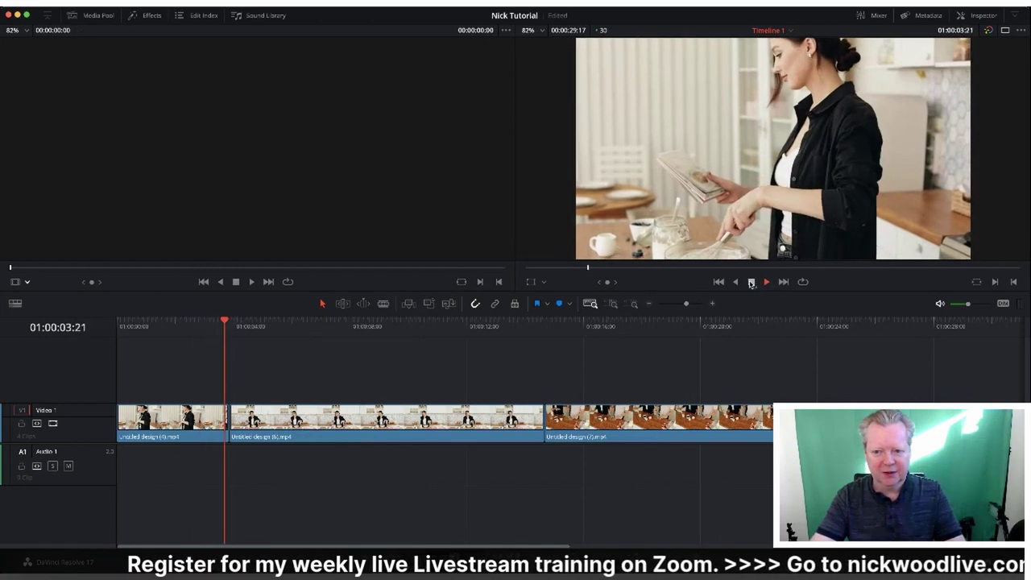
click(384, 305)
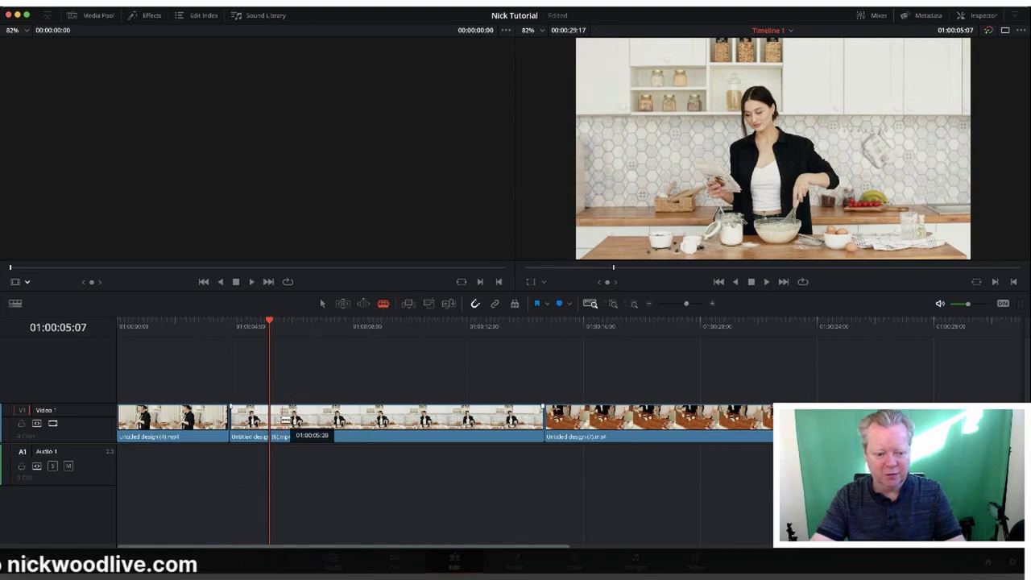
click(286, 419)
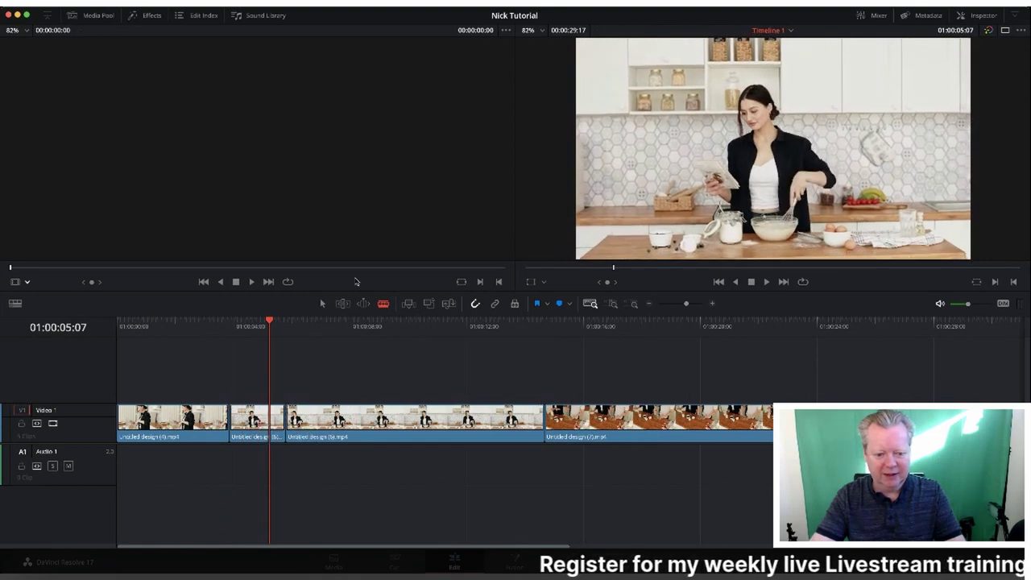
click(319, 305)
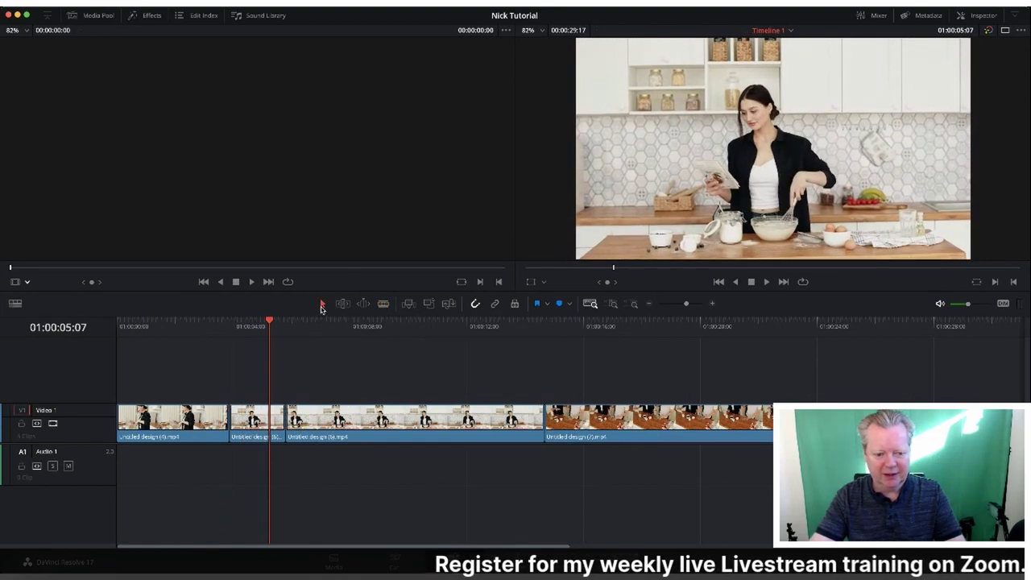
click(344, 411)
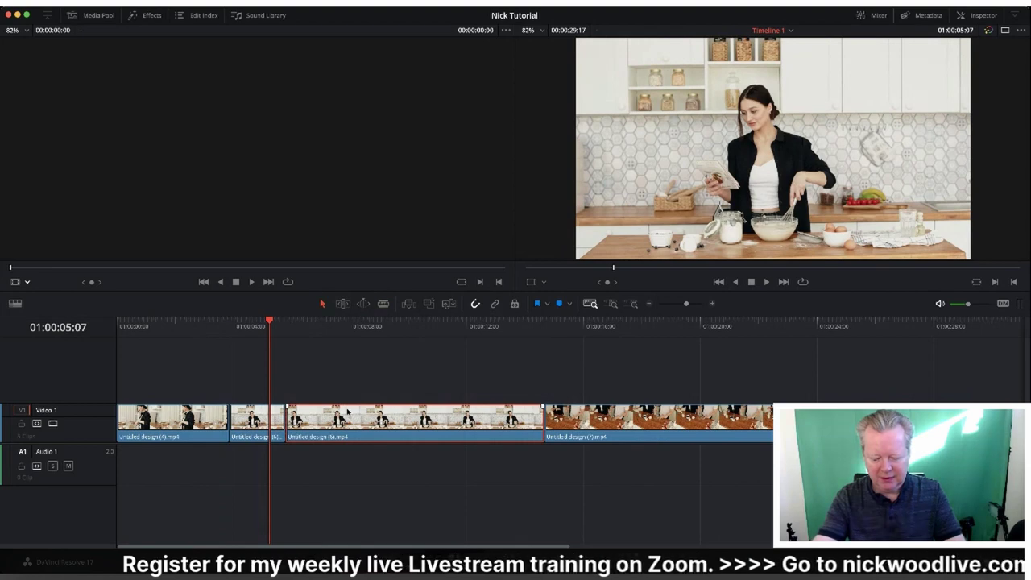
key(Delete)
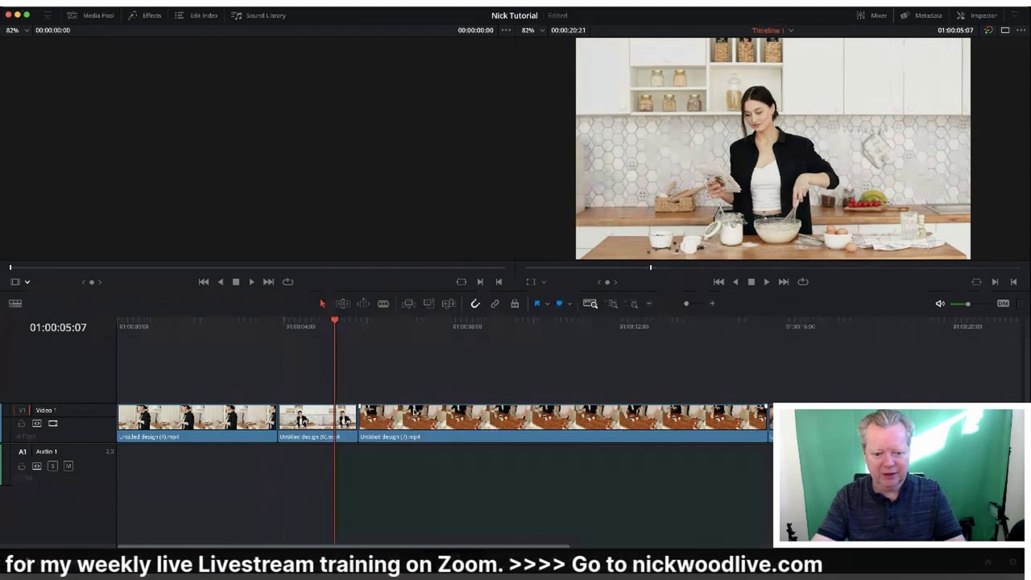
Split the kitchen-table clip at the playhead, ripple delete the rest, and scrub to 01:00:08:19.
drag(337, 323, 419, 322)
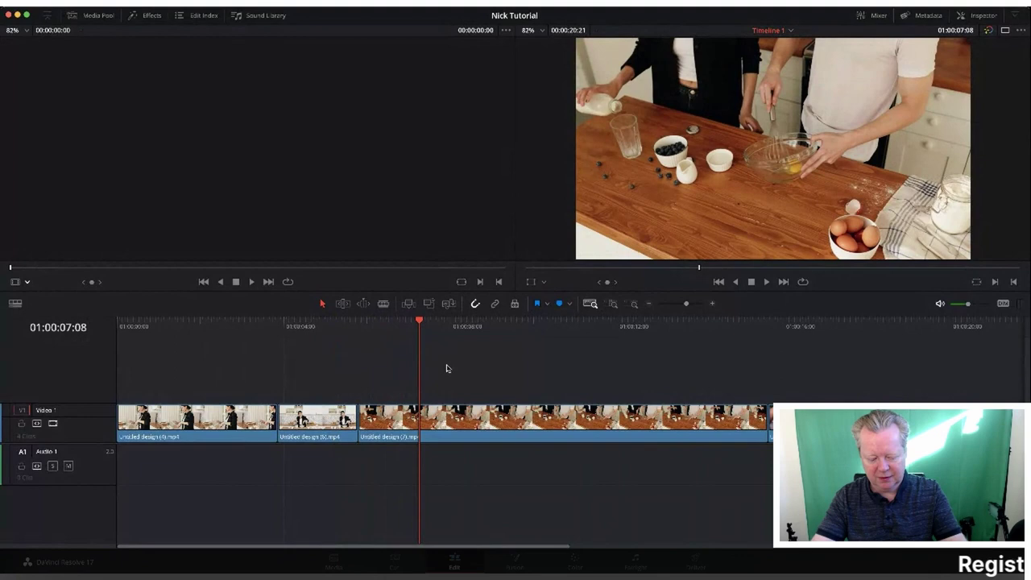
key(super+b)
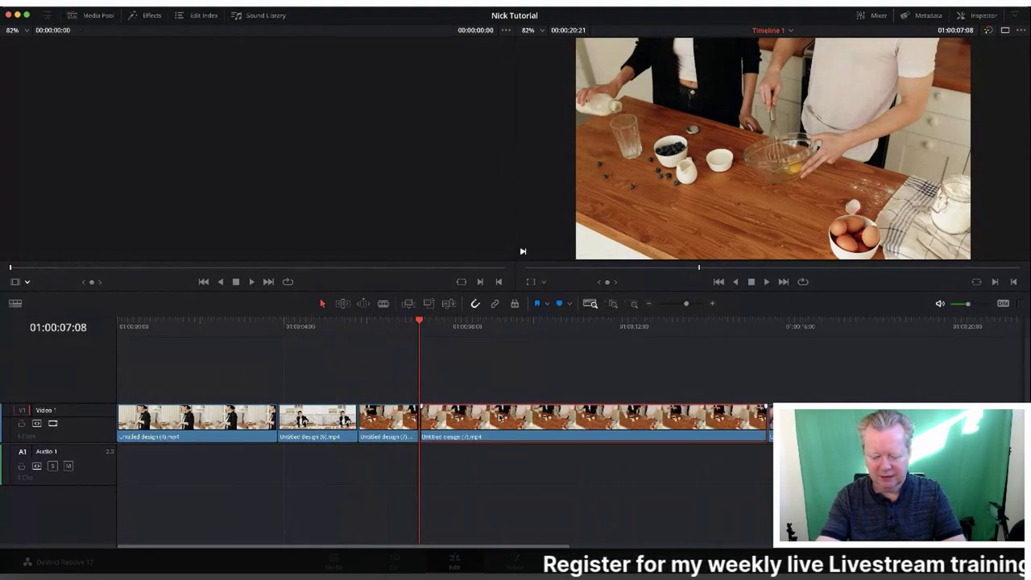
key(Delete)
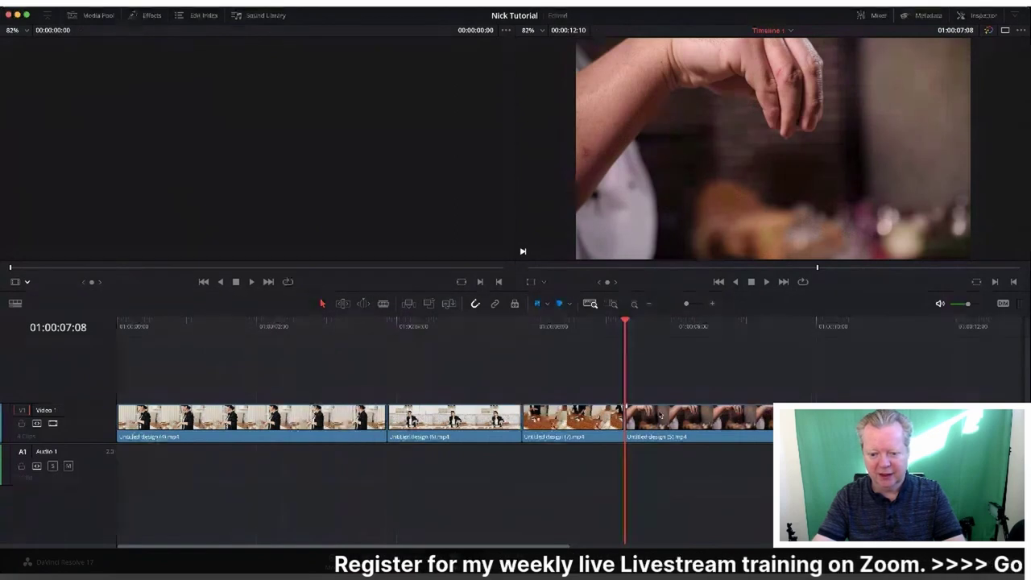
click(640, 323)
drag(641, 322, 722, 326)
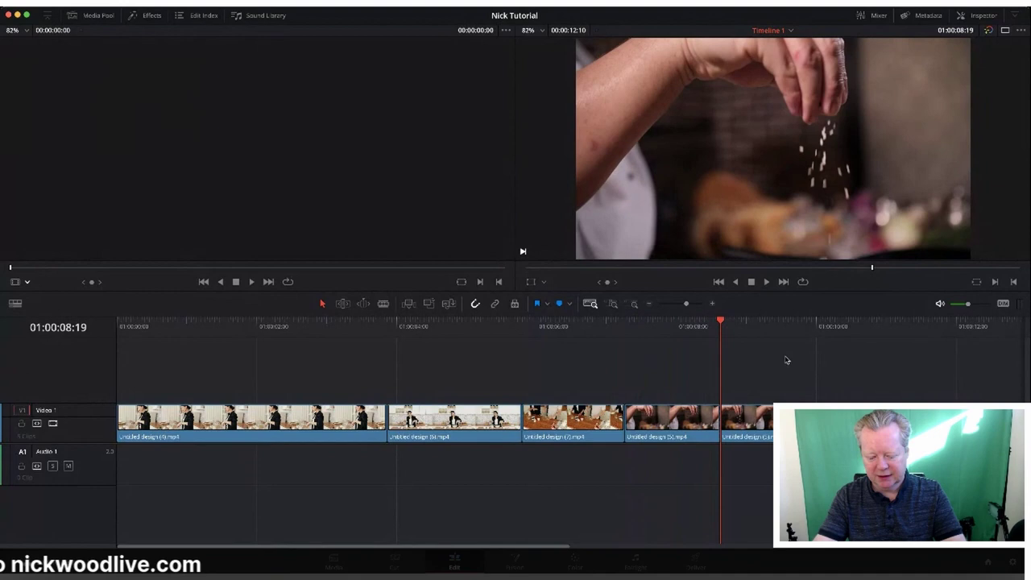
key(super+equal)
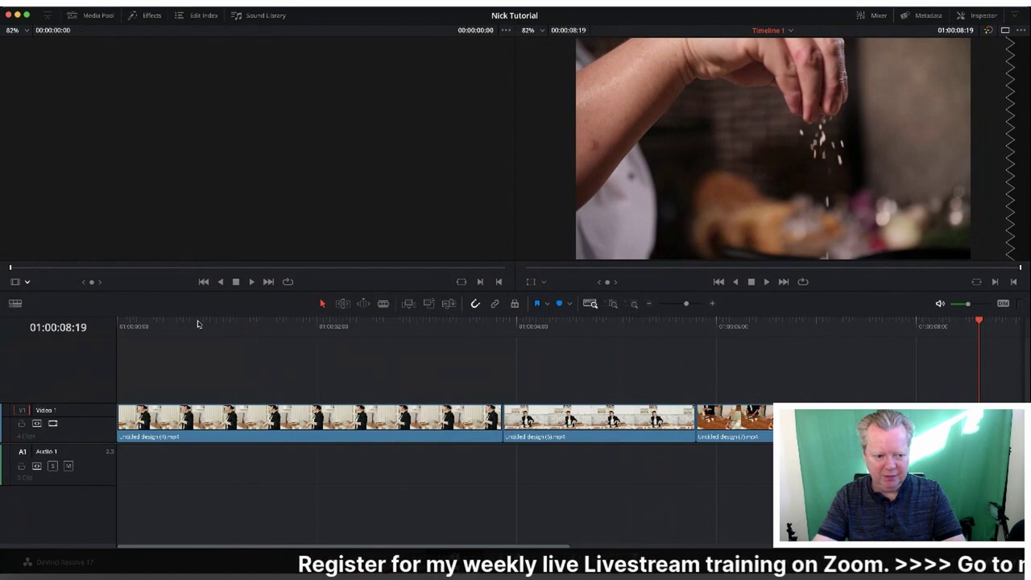
Play from the start, trim the first clip's head, and select its opening piece at 01:00:01:19.
click(718, 282)
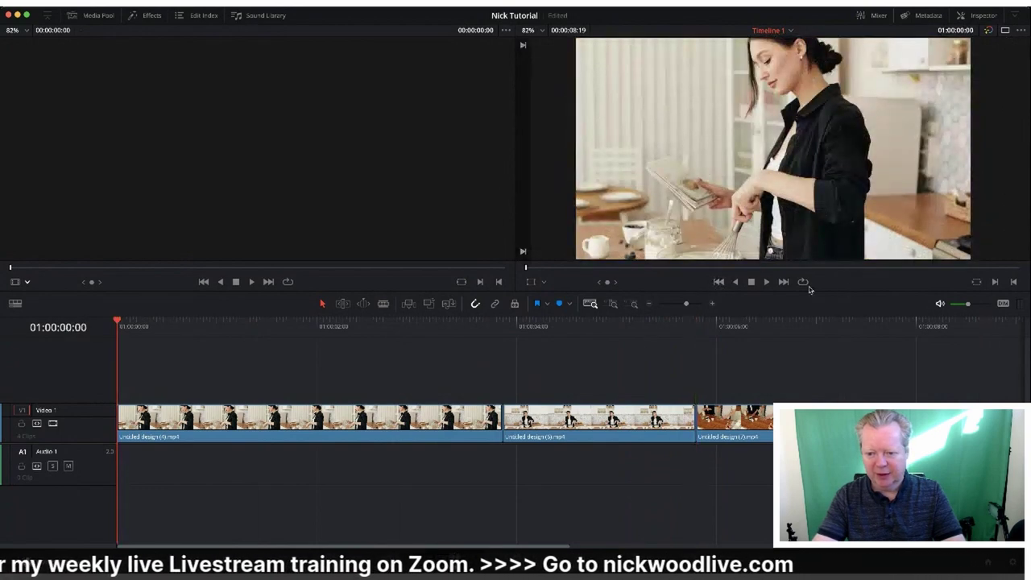
click(767, 282)
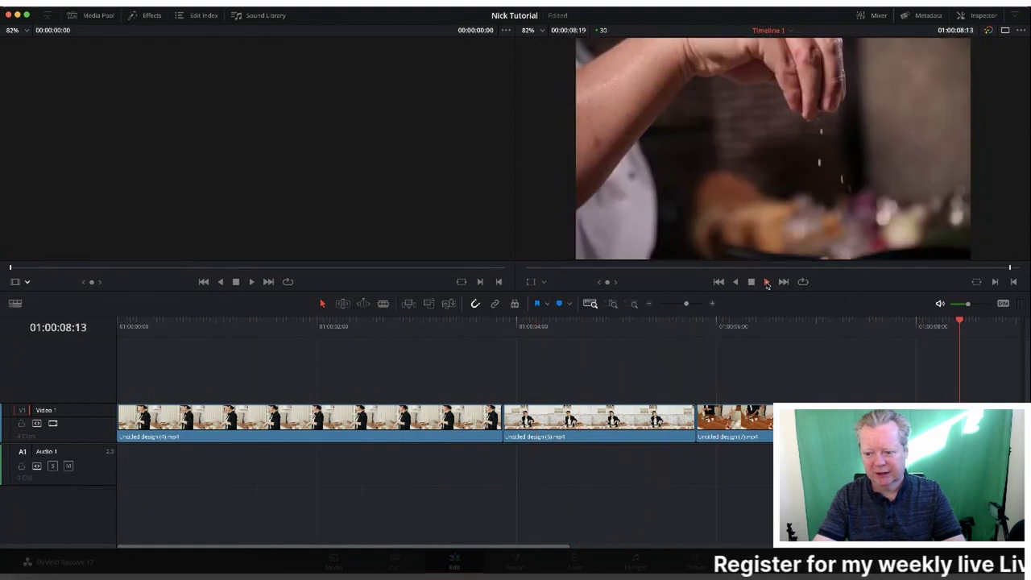
click(319, 419)
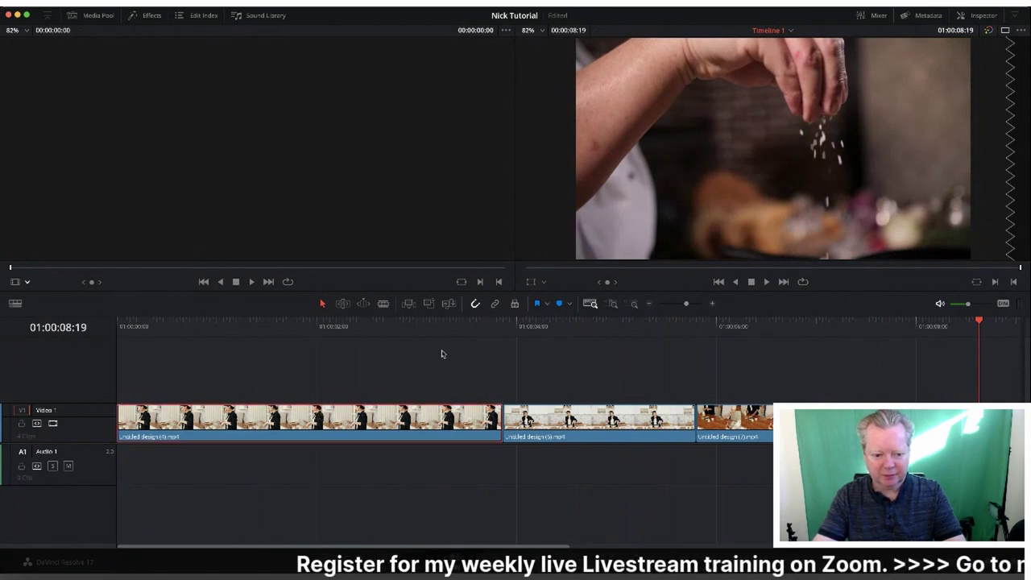
click(119, 420)
mouse_move(125, 419)
mouse_down()
mouse_move(269, 420)
mouse_move(119, 417)
mouse_up()
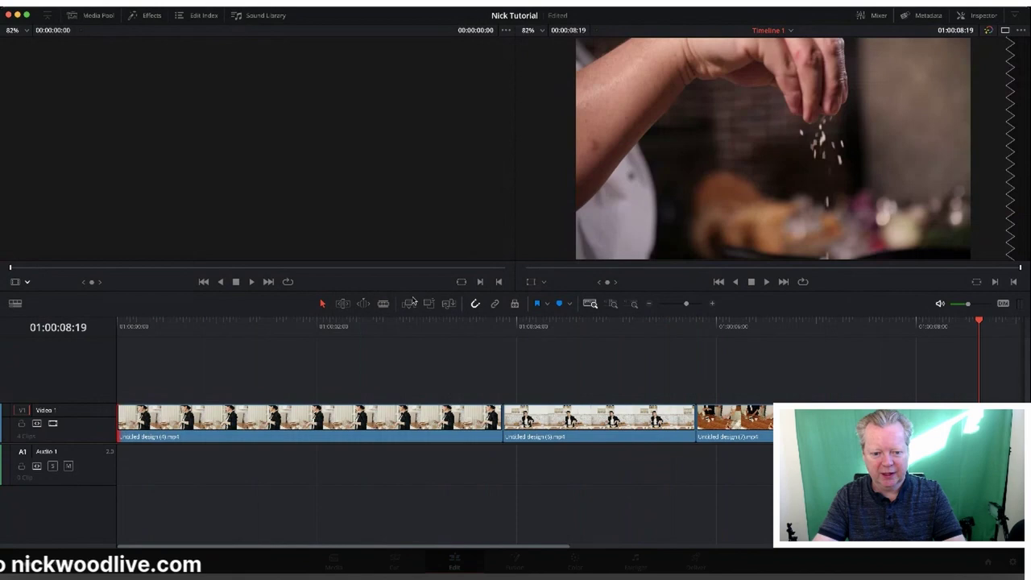
click(280, 326)
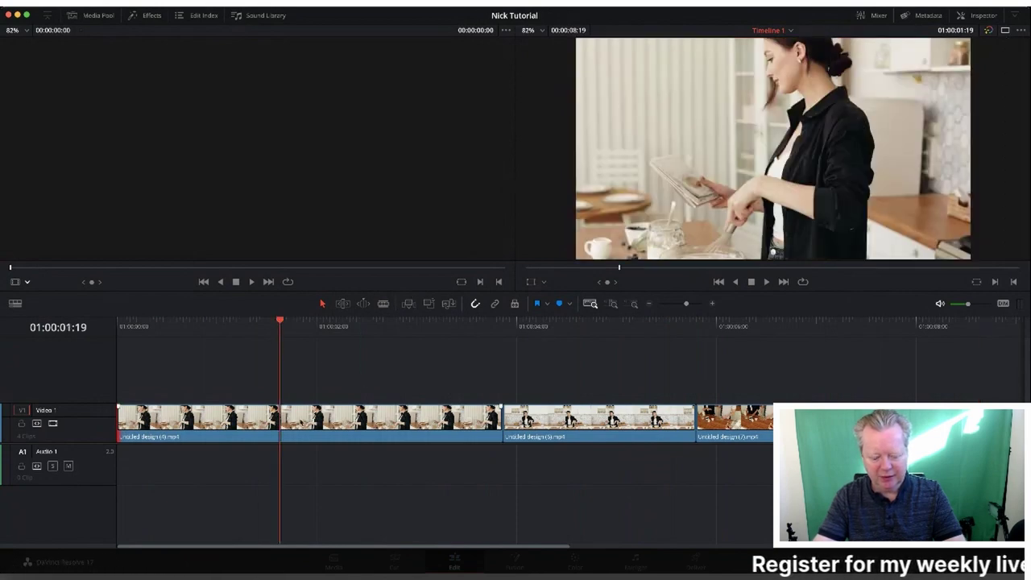
click(270, 419)
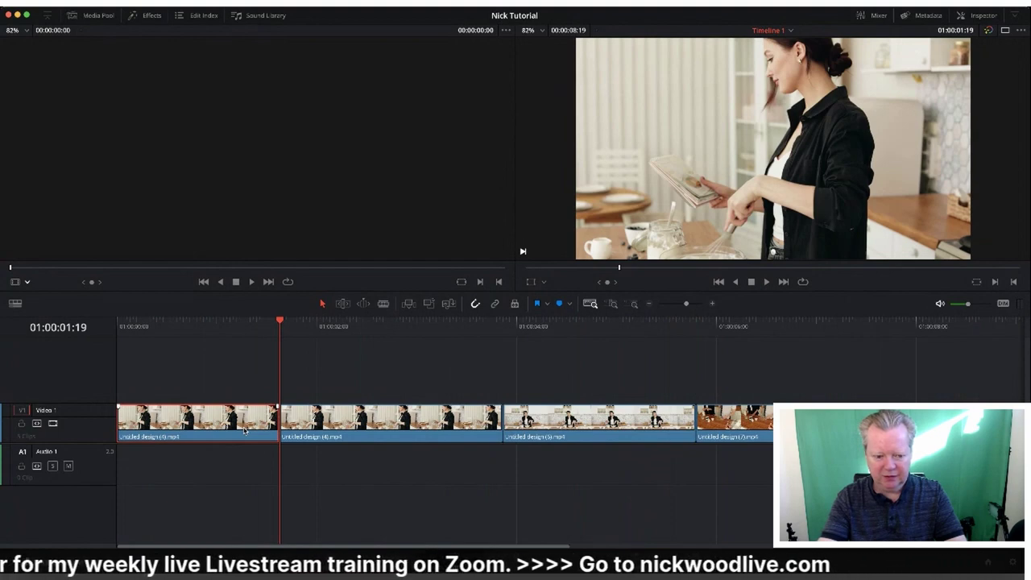
Ripple delete the opening piece, save the project, and play back the trimmed timeline.
key(BackSpace)
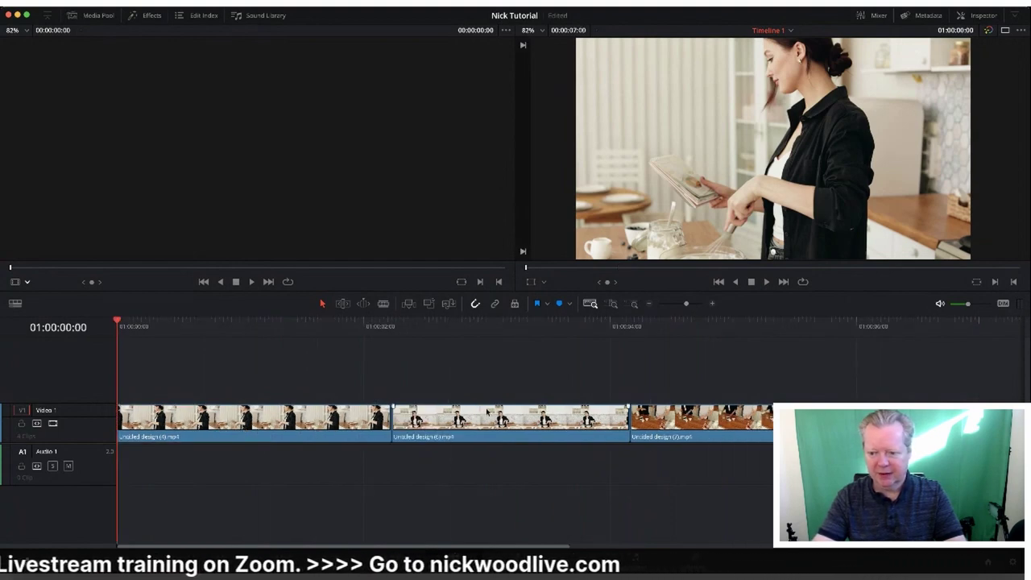
key(super+s)
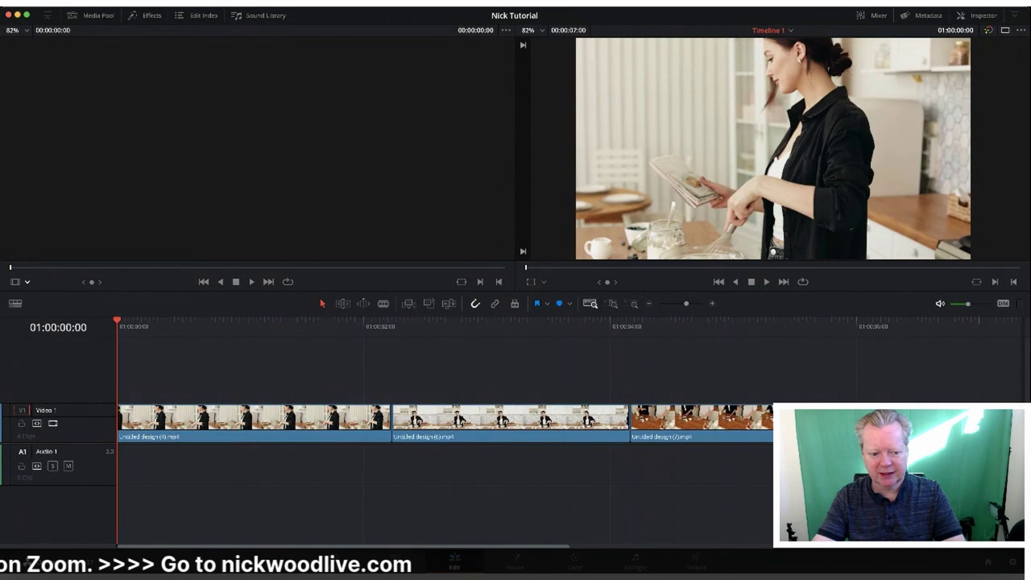
click(766, 282)
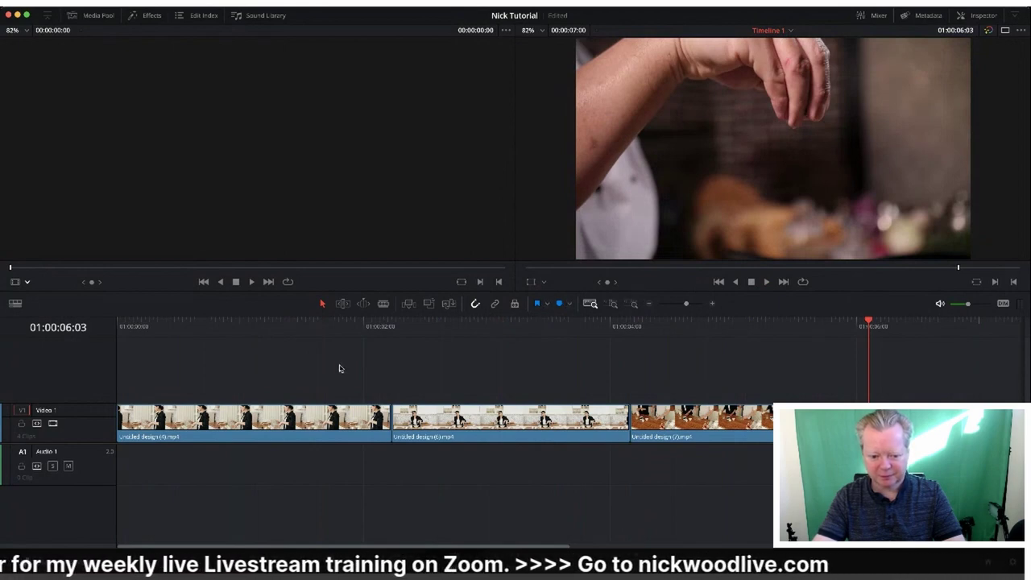
Marquee-select the Video 1 clips, deselect them, and zoom out to show the full timeline.
drag(338, 394, 680, 435)
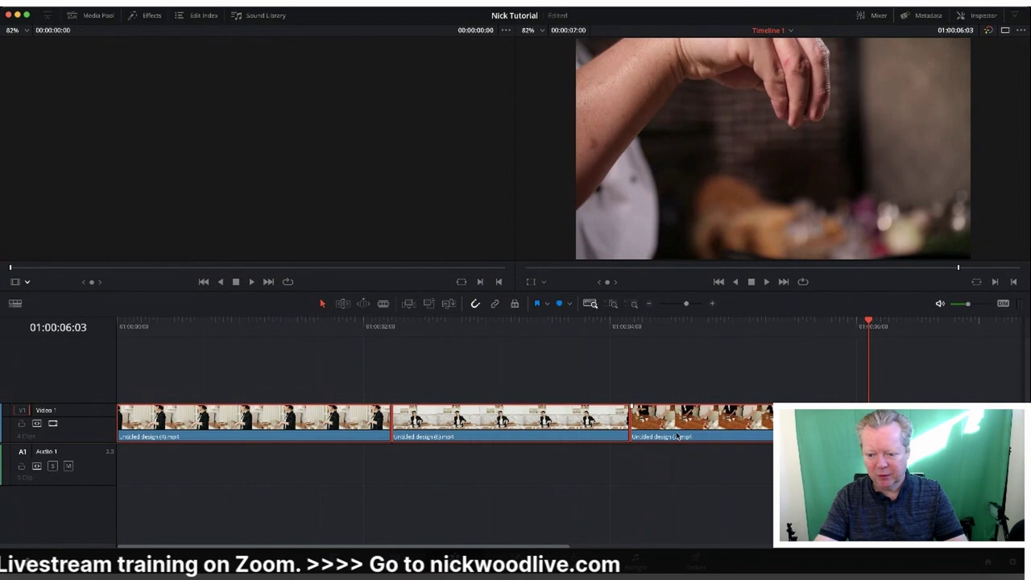
click(598, 360)
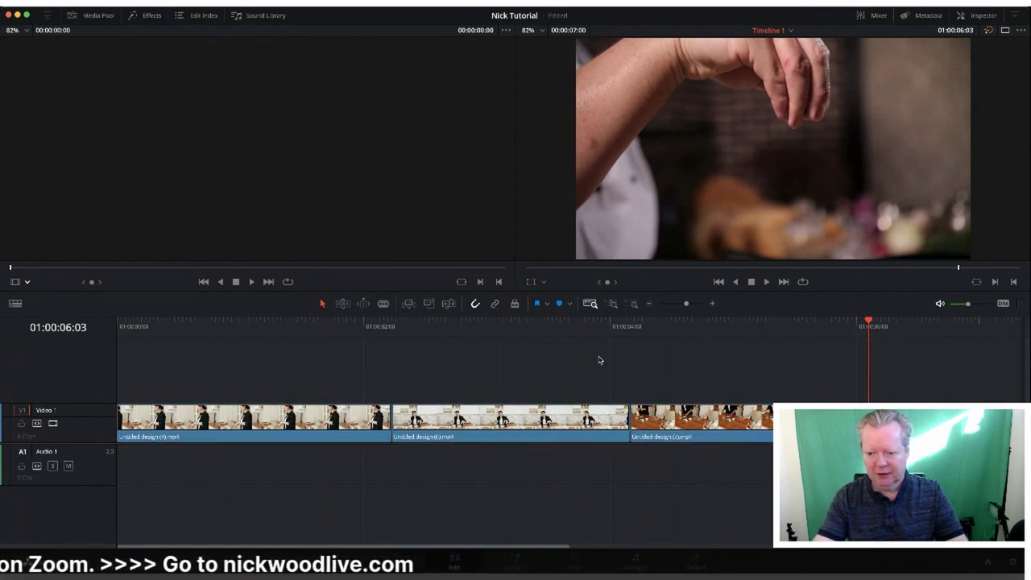
click(634, 305)
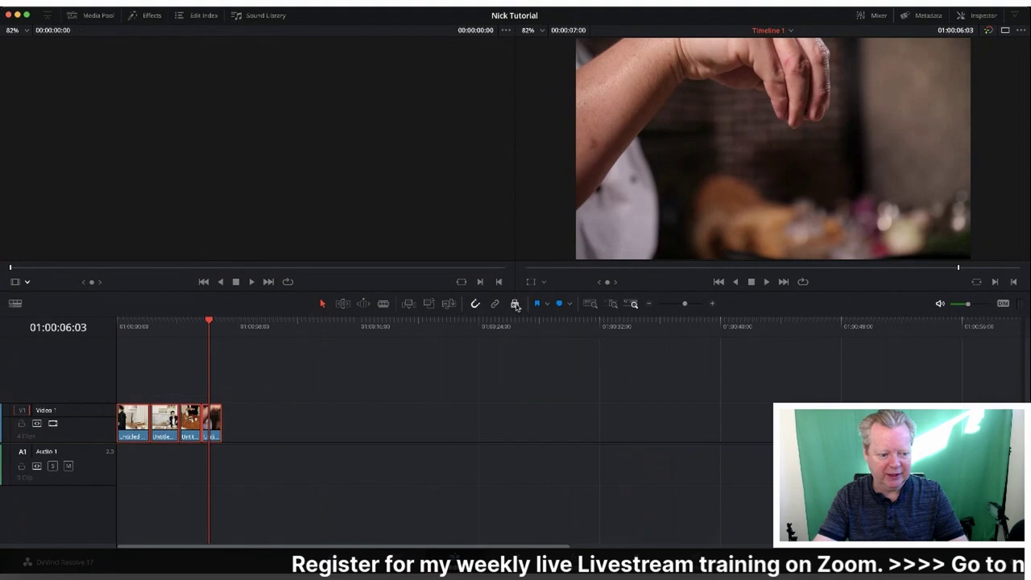
Zoom in and park the playhead at 01:00:03:27, just before the cut between clips 2 and 3.
click(697, 305)
scroll(580, 363, left, 5)
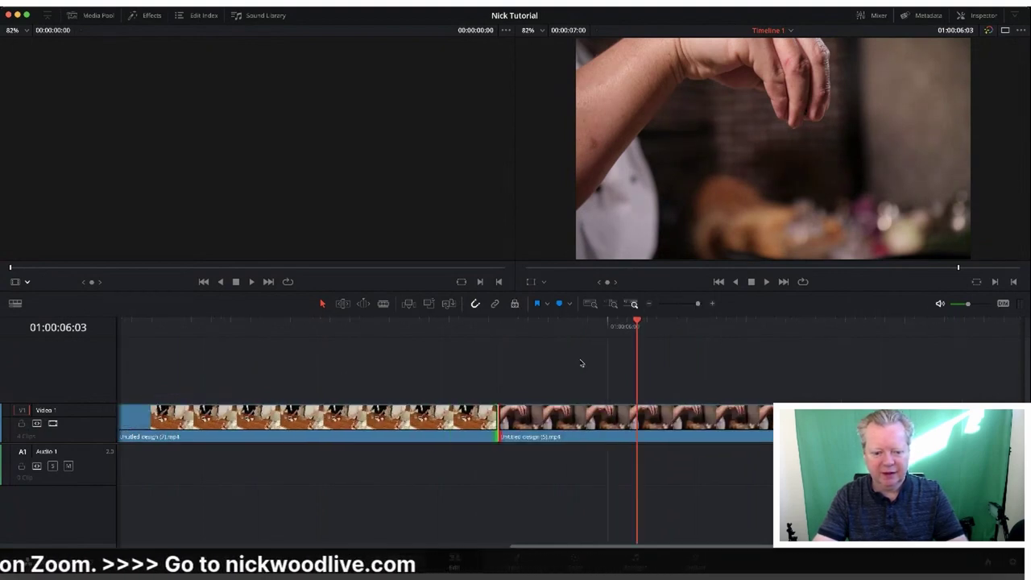
scroll(338, 399, right, 1)
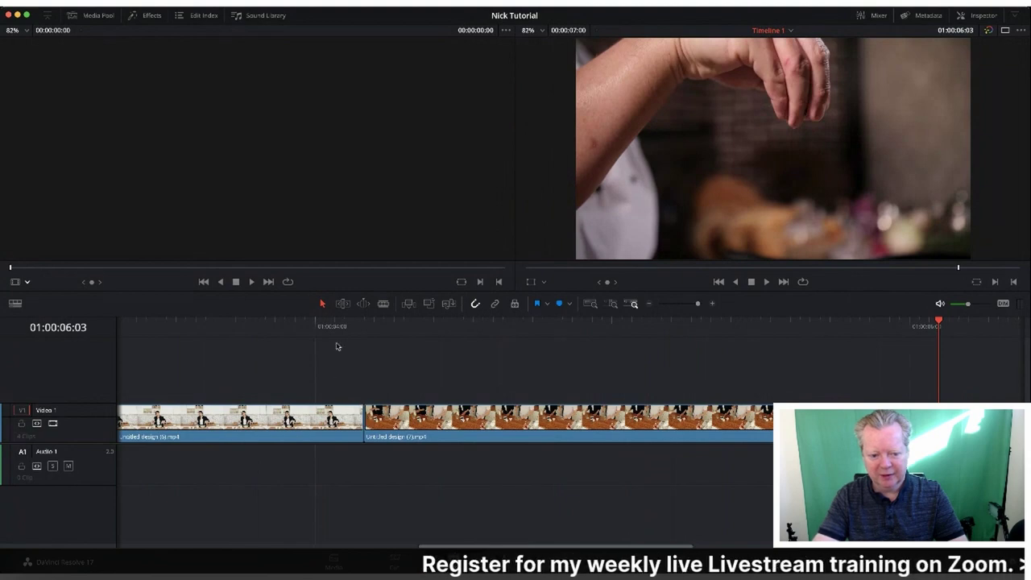
click(364, 326)
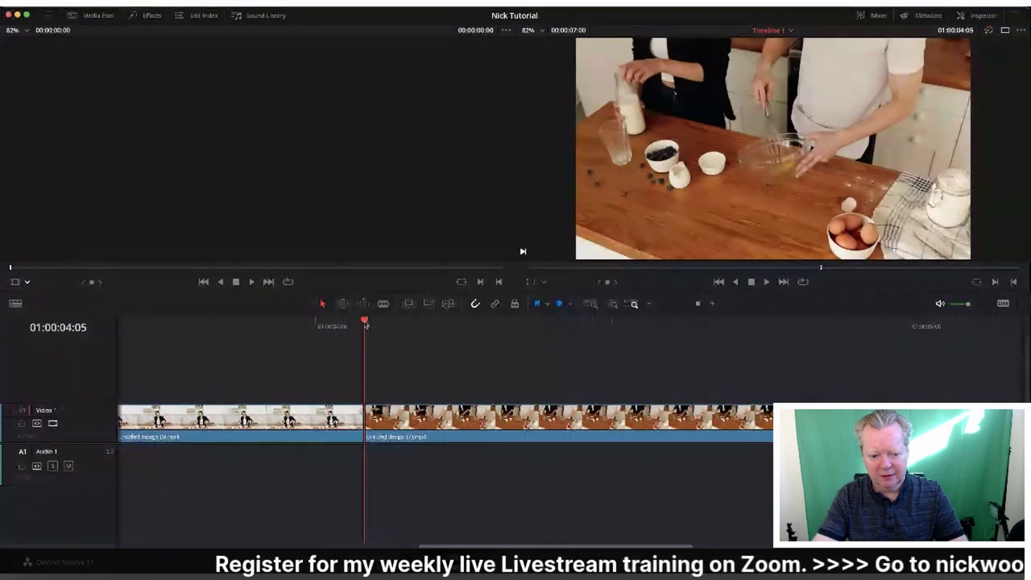
drag(364, 322, 325, 322)
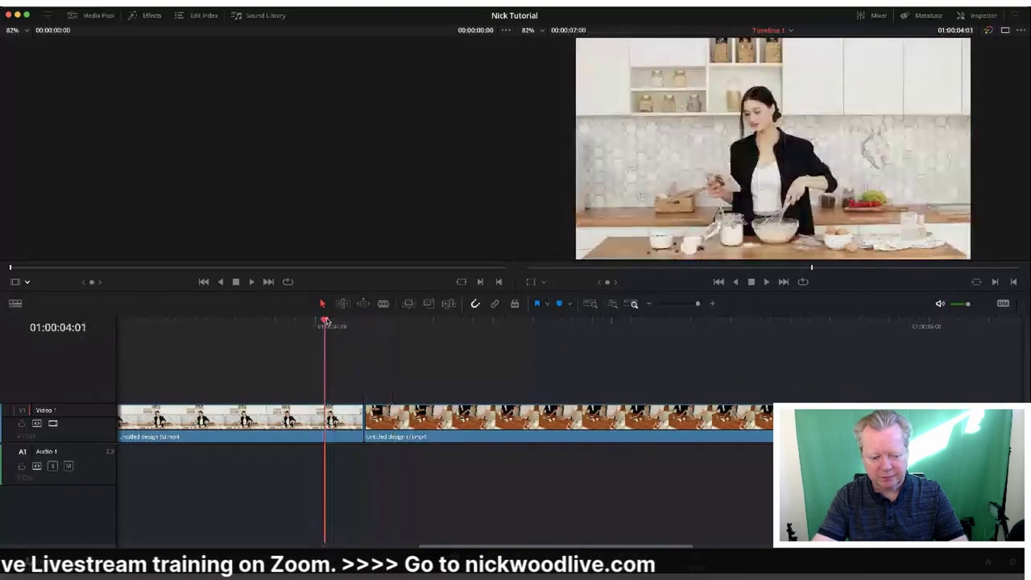
click(590, 304)
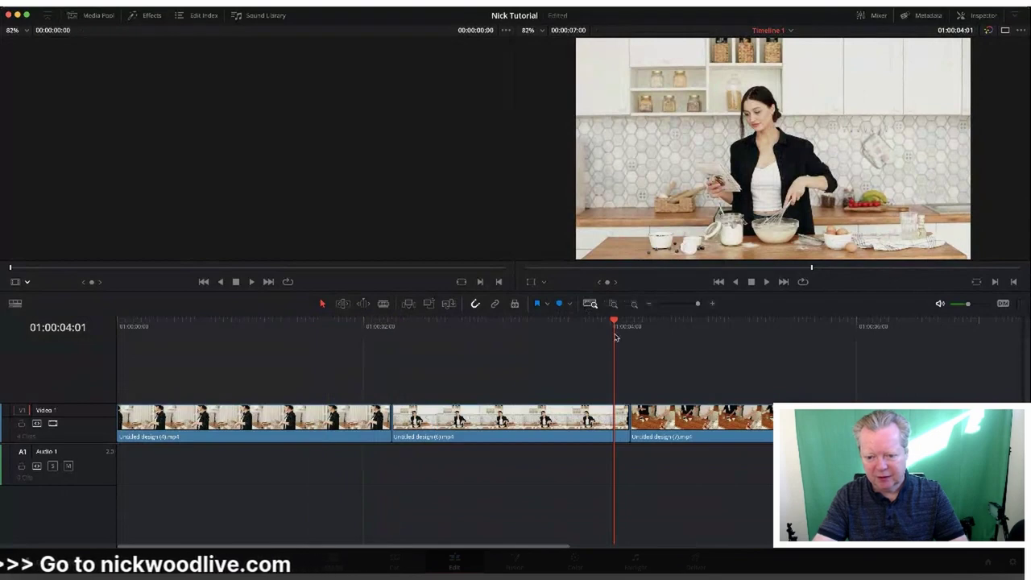
mouse_move(614, 322)
mouse_down()
mouse_move(658, 322)
mouse_move(598, 322)
mouse_up()
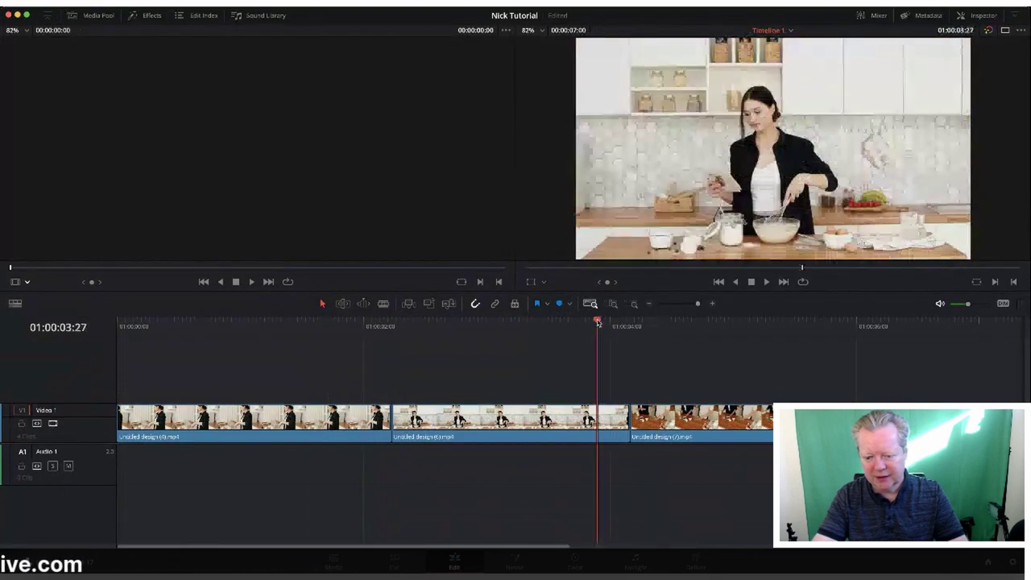
Use the Trim tool to roll the edit between clips 2 and 3 nine frames later.
click(627, 420)
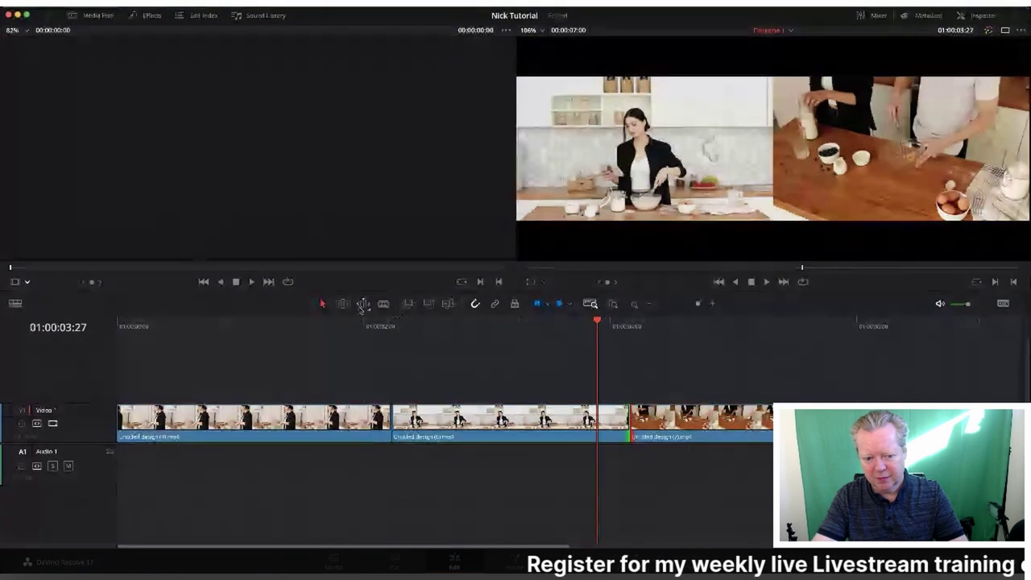
click(343, 303)
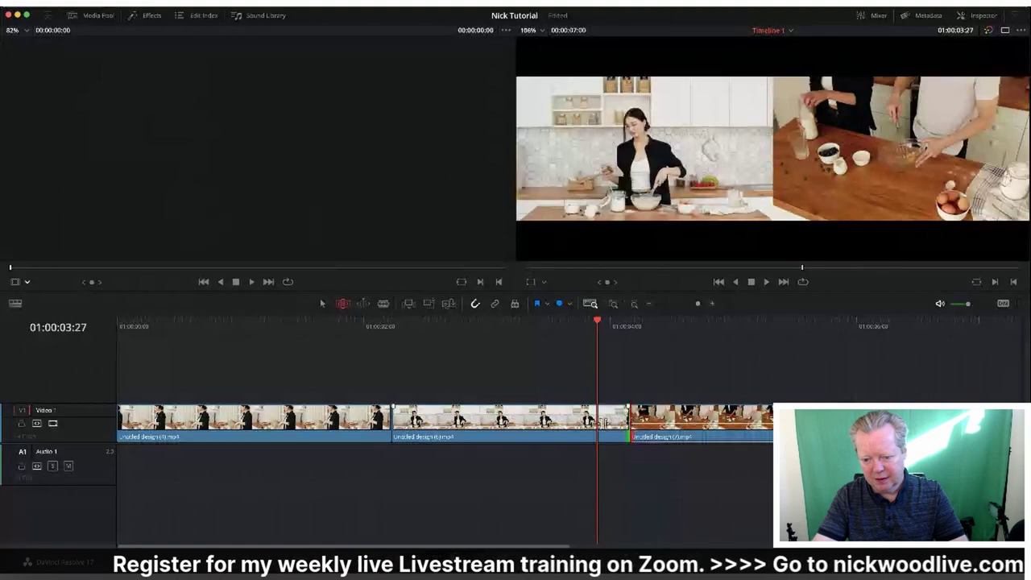
mouse_move(628, 426)
mouse_down()
mouse_move(679, 435)
mouse_move(632, 436)
mouse_move(686, 437)
mouse_move(633, 426)
mouse_up()
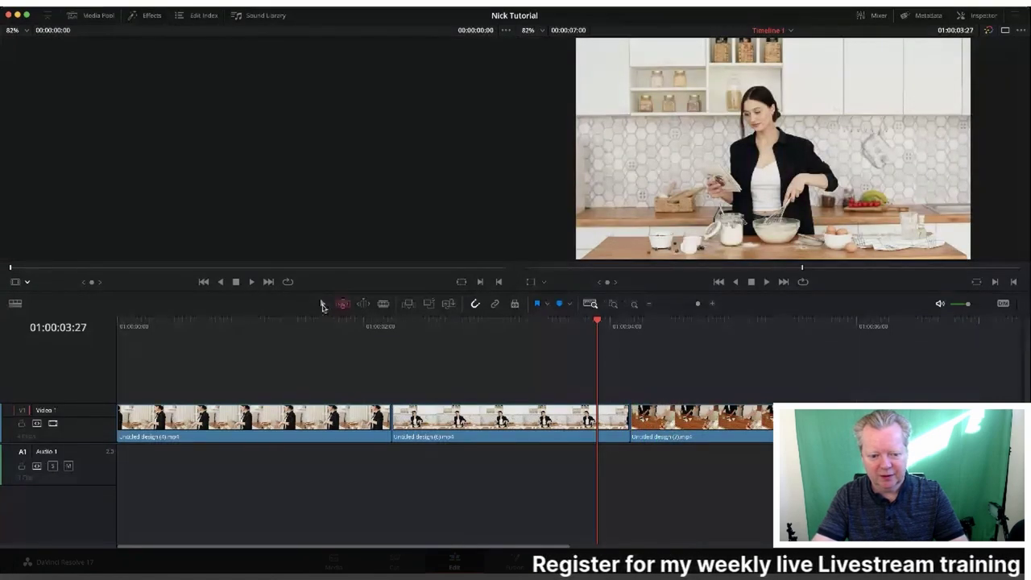
Blade the clip and ripple-delete the short piece before the kitchen-table clip, leaving 06:22.
click(321, 305)
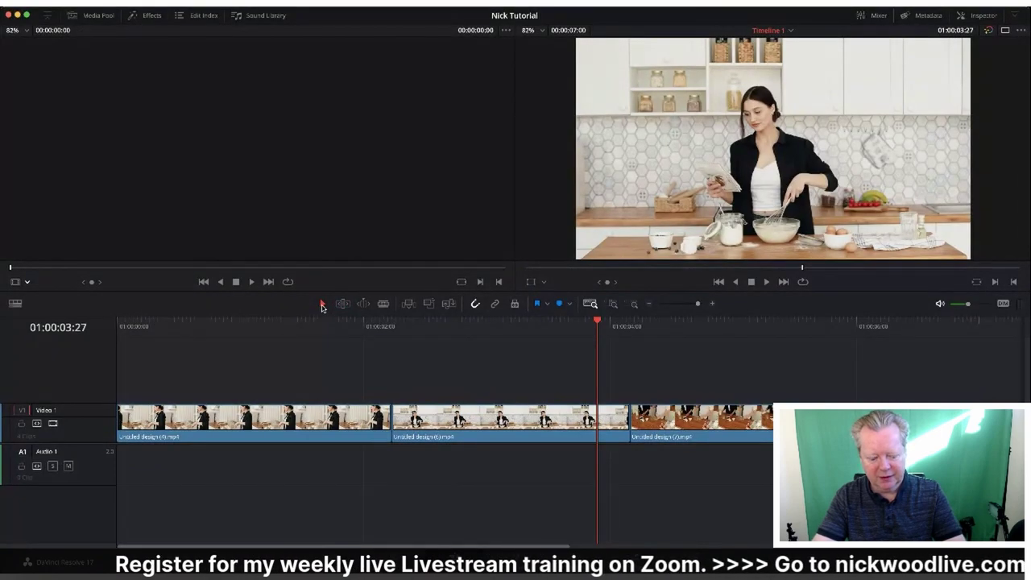
key(ctrl+b)
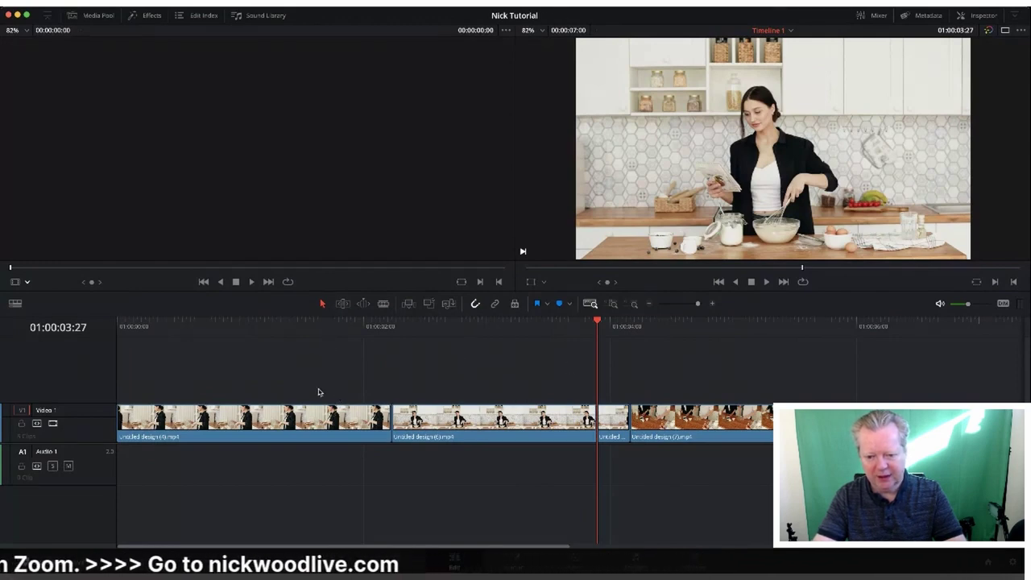
click(539, 322)
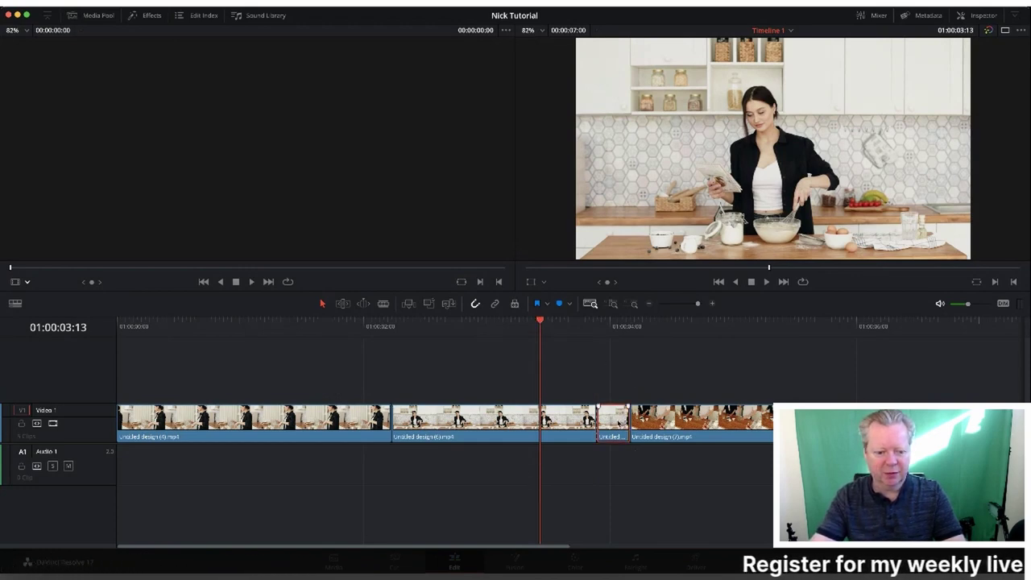
key(Delete)
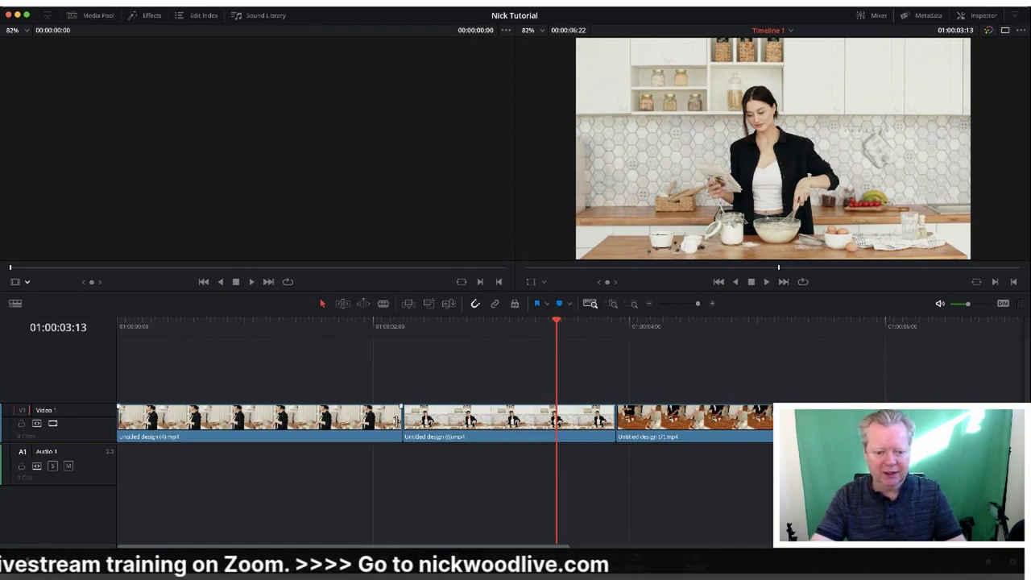
Drag the first cut later to lengthen the opening clip, then preview a cooking clip from the Media Pool.
click(400, 420)
drag(400, 420, 761, 433)
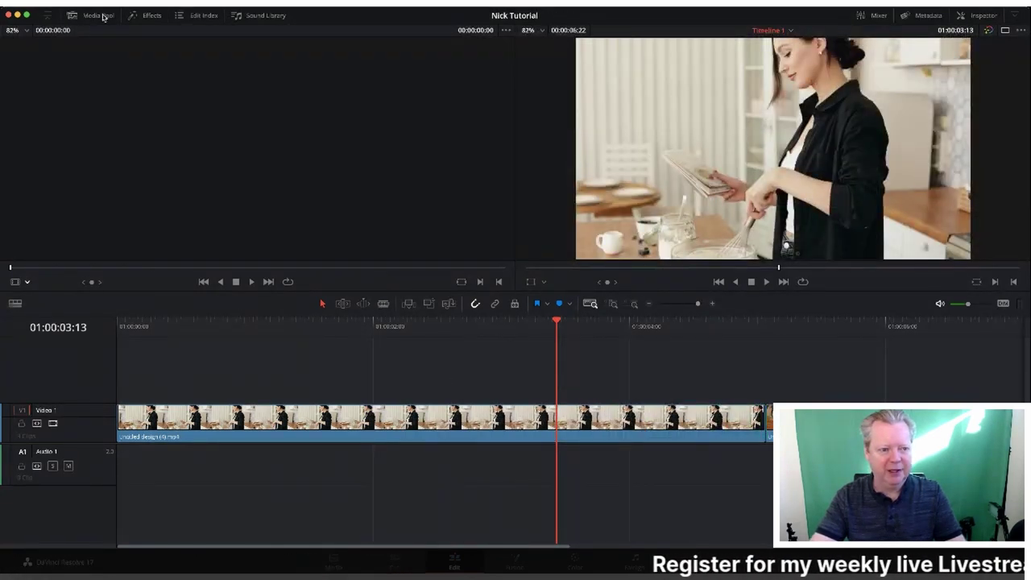
click(97, 16)
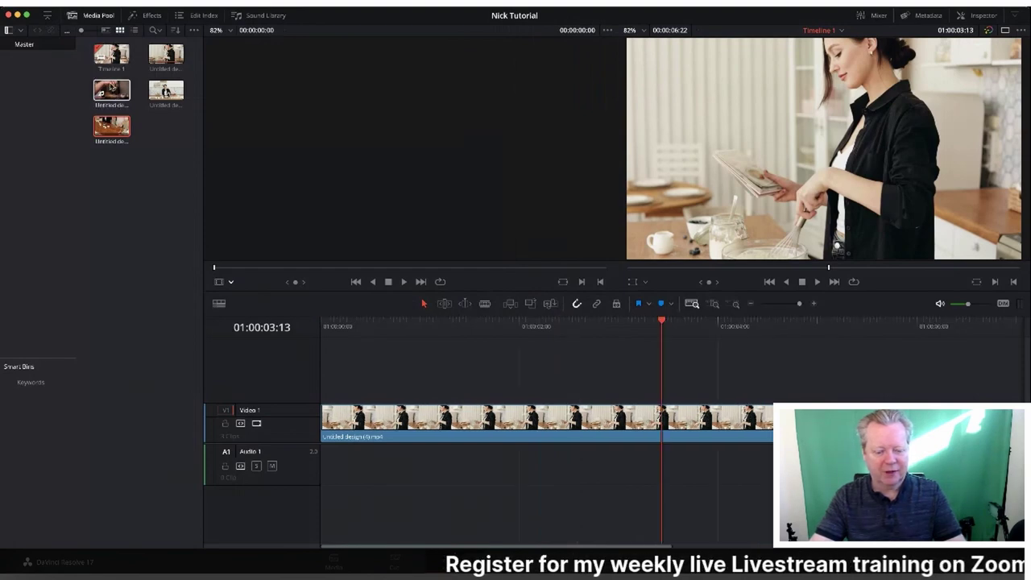
double_click(121, 129)
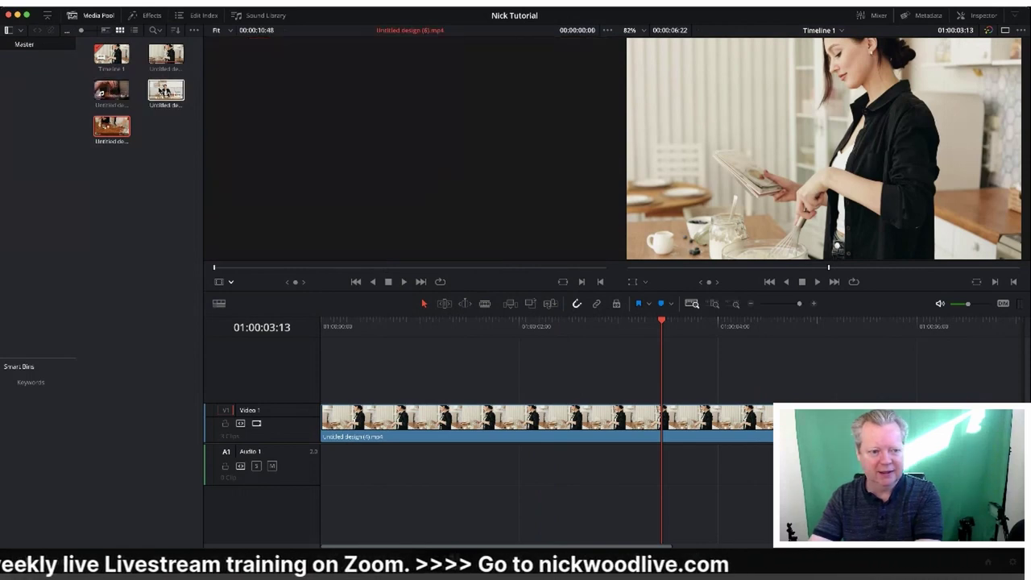
Place the kitchen B-roll clip on Video 2, shorten its end, and play back from before it.
click(164, 91)
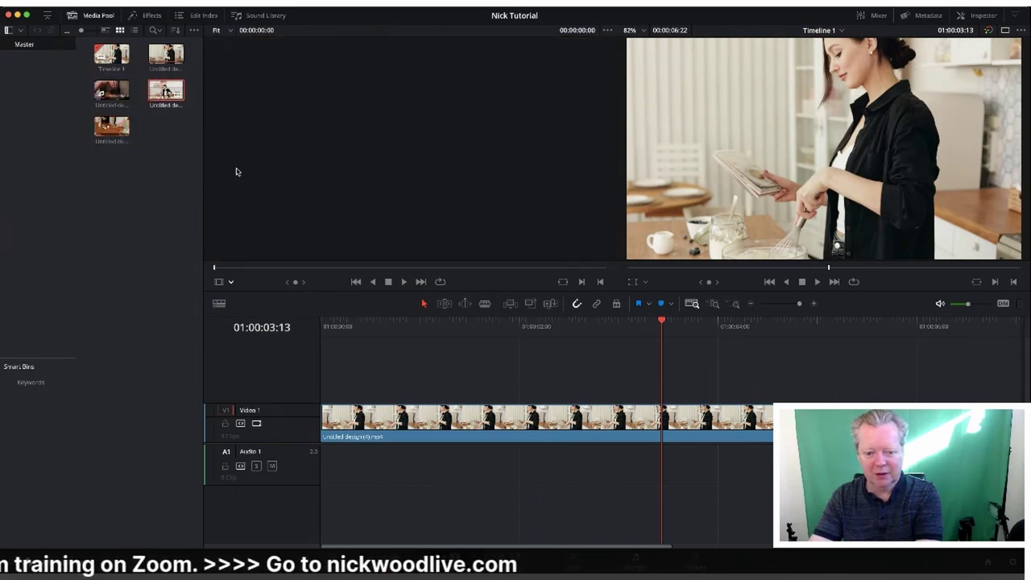
drag(236, 171, 519, 377)
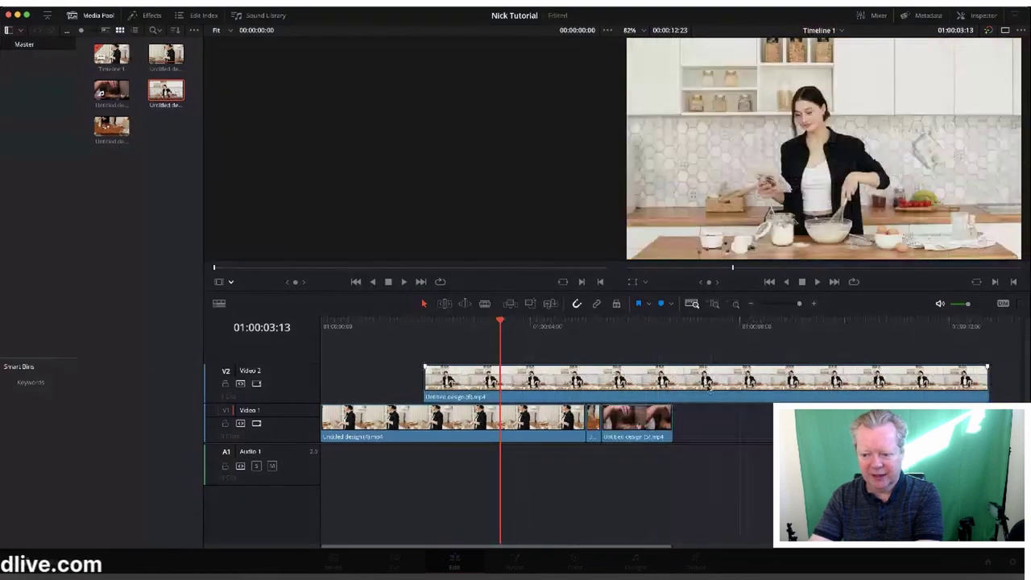
drag(990, 381, 512, 374)
click(466, 326)
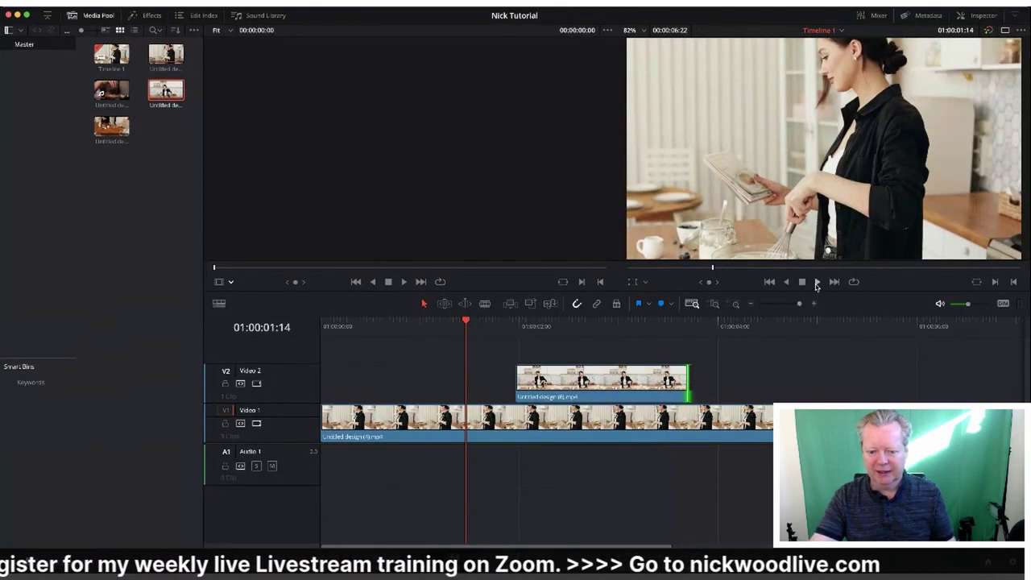
click(816, 281)
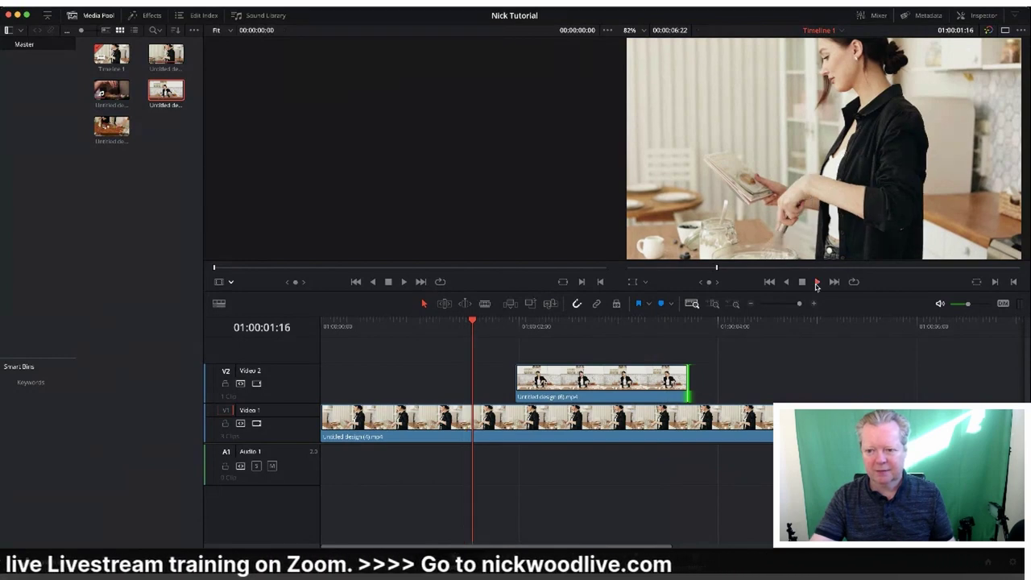